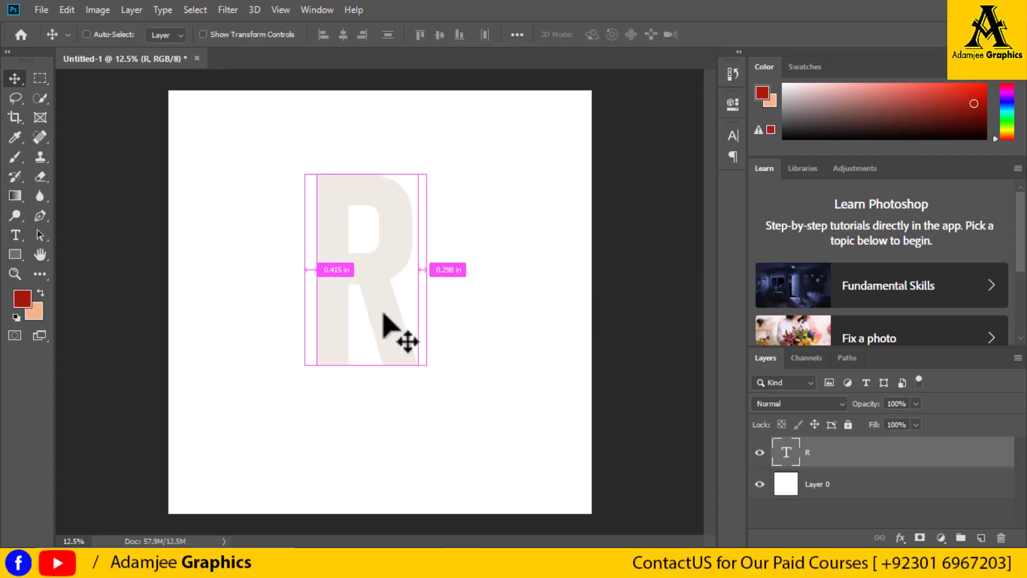
# Recolour the letter R on the text layer with the dark red foreground colour.
pyautogui.hotkey('ctrl', 'BackSpace')
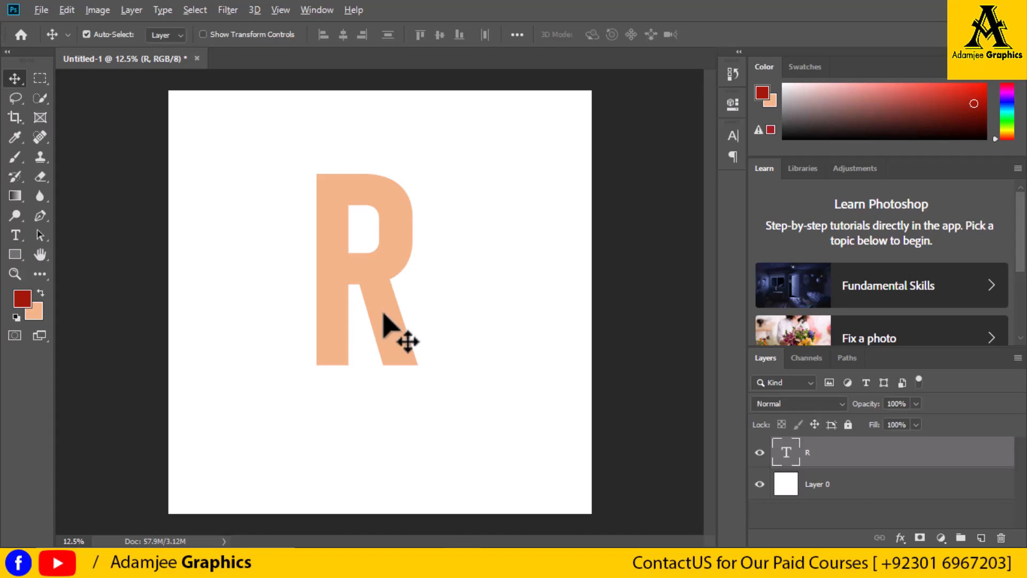
pyautogui.hotkey('alt', 'BackSpace')
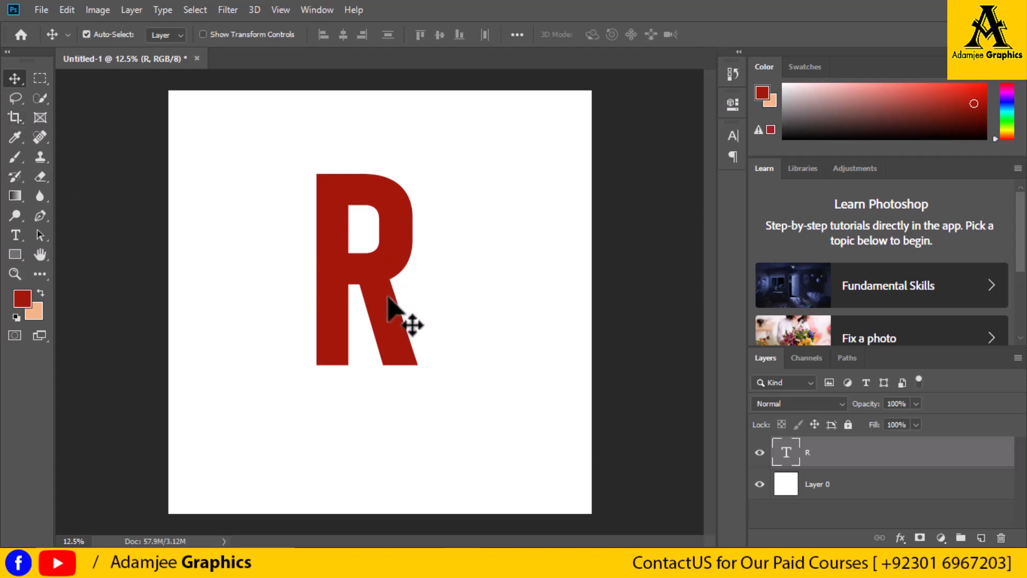
# Scale the letter R up to about 200% and position it near the canvas centre so it almost fills the height.
pyautogui.hotkey('ctrl', 't')
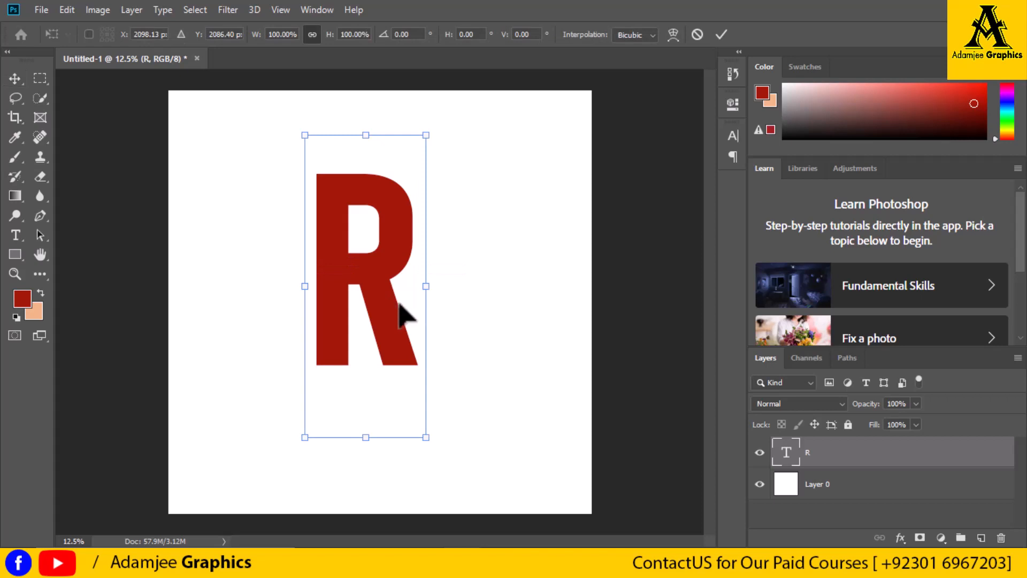
pyautogui.moveTo(451, 291); pyautogui.dragTo(484, 293)
pyautogui.moveTo(302, 289); pyautogui.dragTo(277, 306)
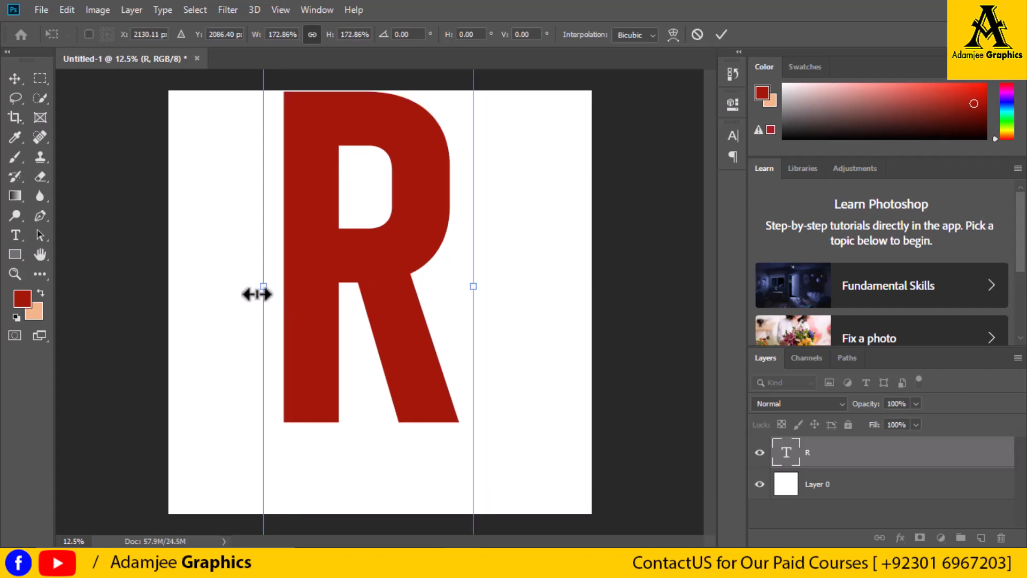
pyautogui.moveTo(262, 290); pyautogui.dragTo(237, 287)
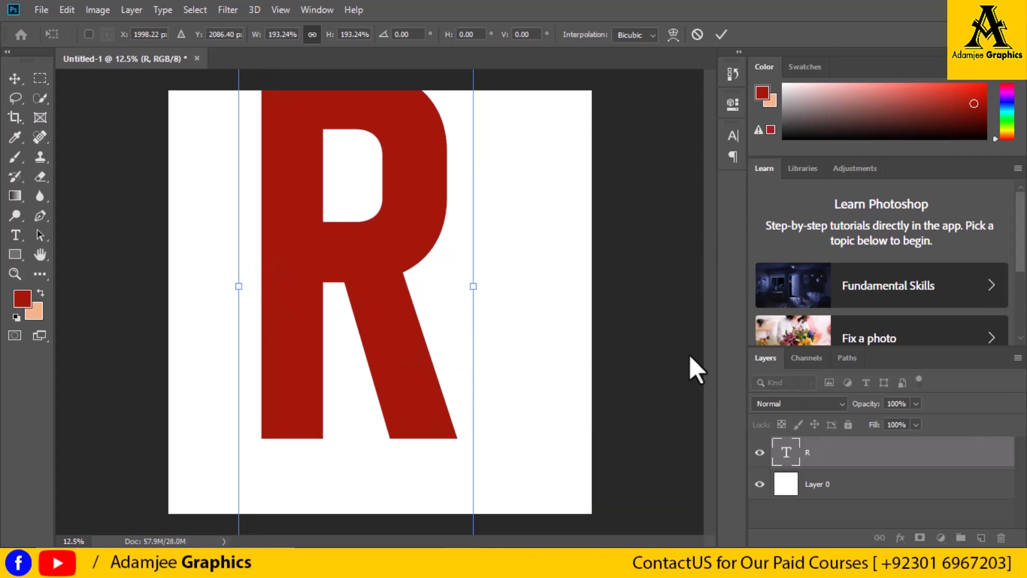
pyautogui.moveTo(371, 261); pyautogui.dragTo(397, 332)
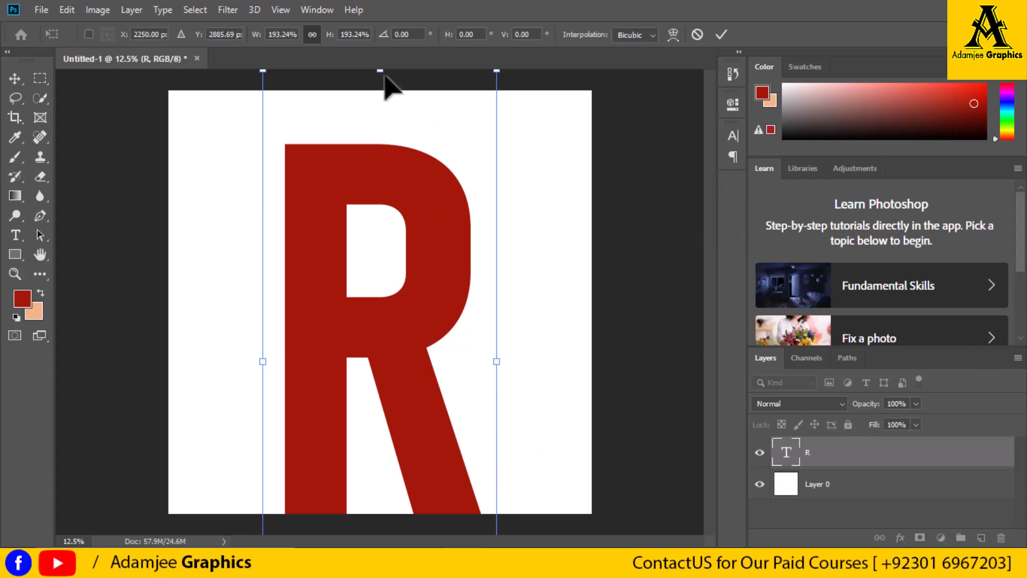
pyautogui.moveTo(380, 70); pyautogui.dragTo(380, 98)
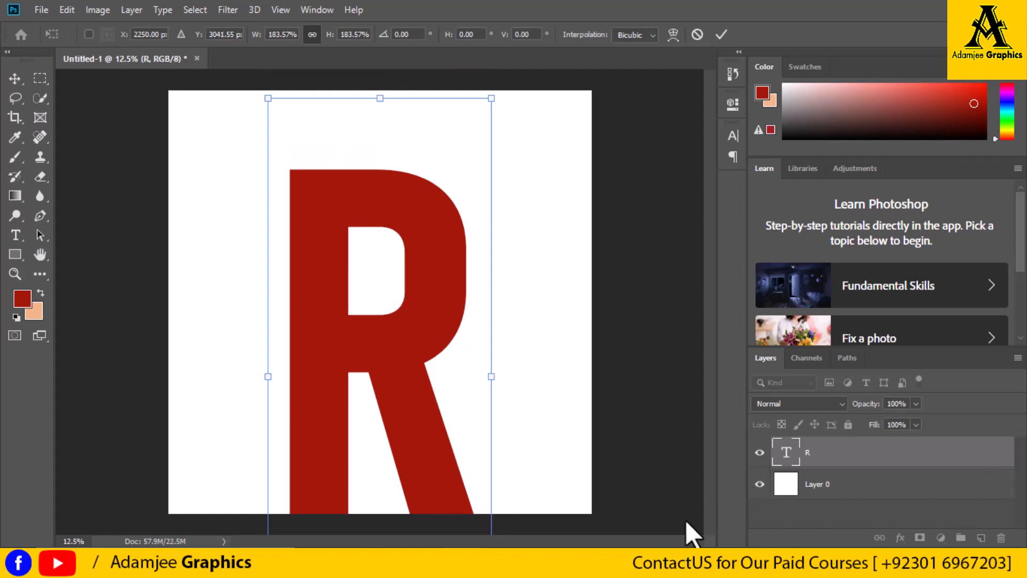
pyautogui.hotkey('ctrl', '-')
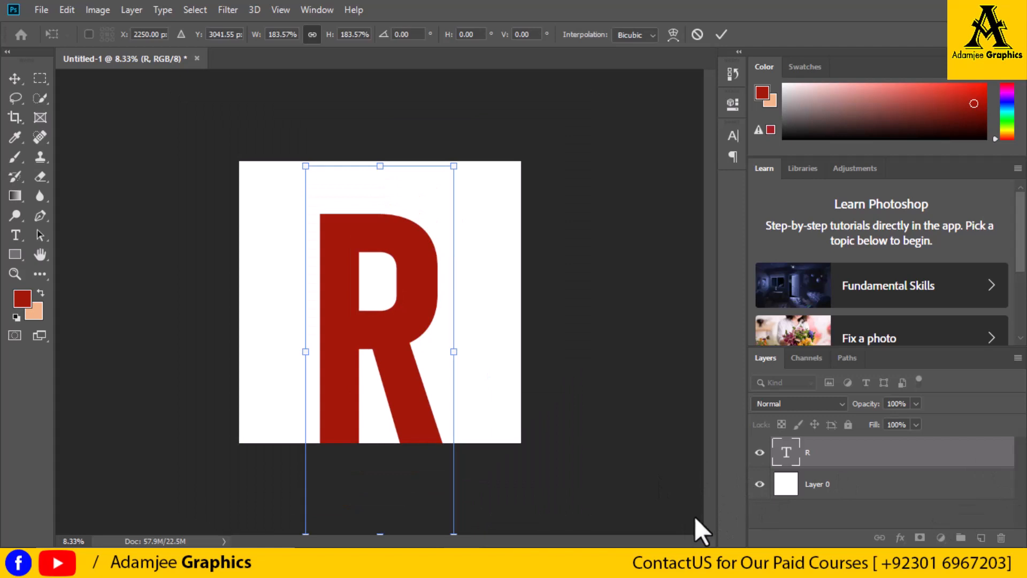
pyautogui.moveTo(376, 524); pyautogui.dragTo(390, 445)
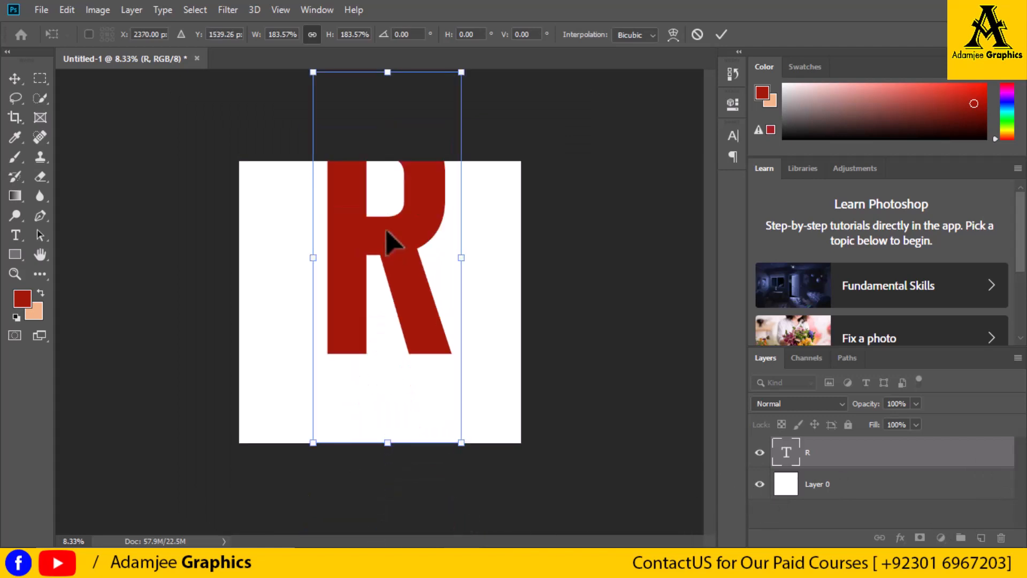
pyautogui.moveTo(388, 75); pyautogui.dragTo(390, 197)
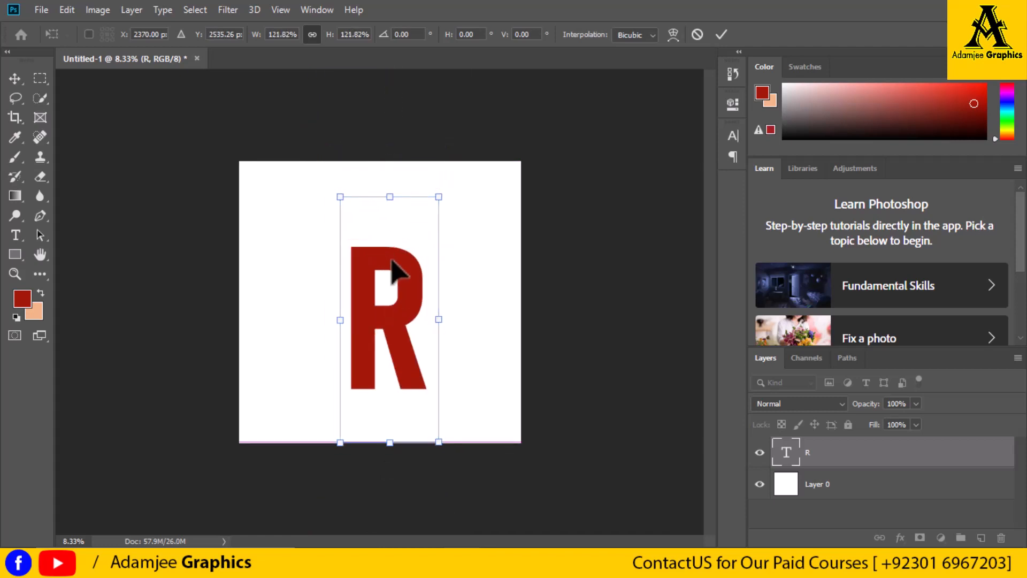
pyautogui.moveTo(393, 265); pyautogui.dragTo(488, 309)
pyautogui.moveTo(327, 300); pyautogui.dragTo(303, 302)
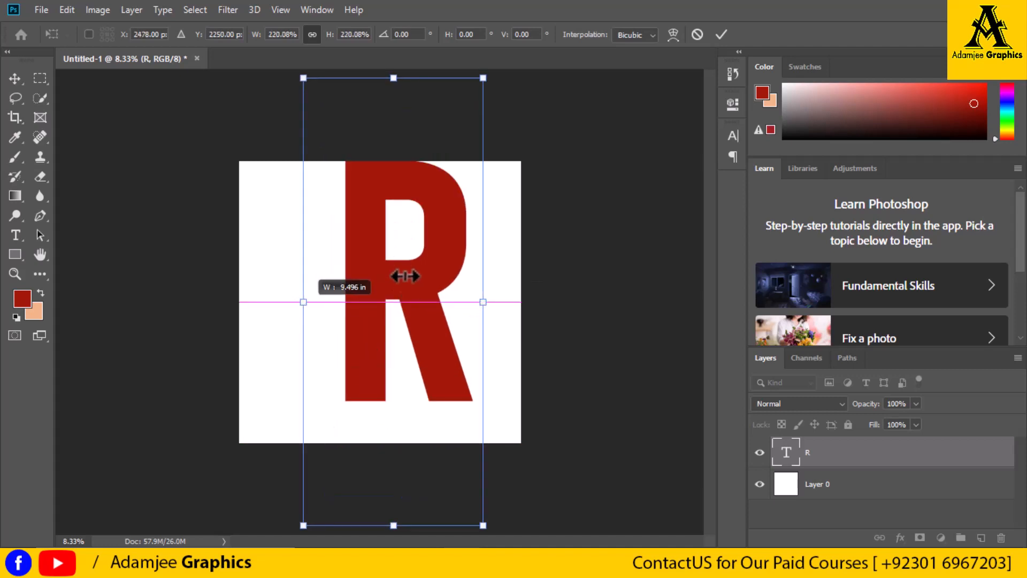
pyautogui.moveTo(405, 276); pyautogui.dragTo(420, 310)
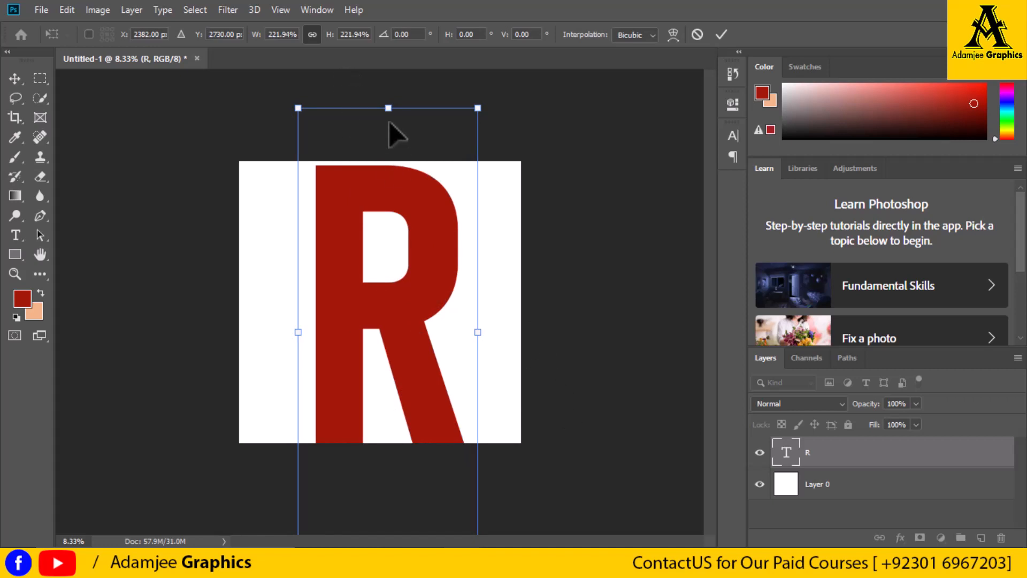
pyautogui.moveTo(388, 108); pyautogui.dragTo(388, 121)
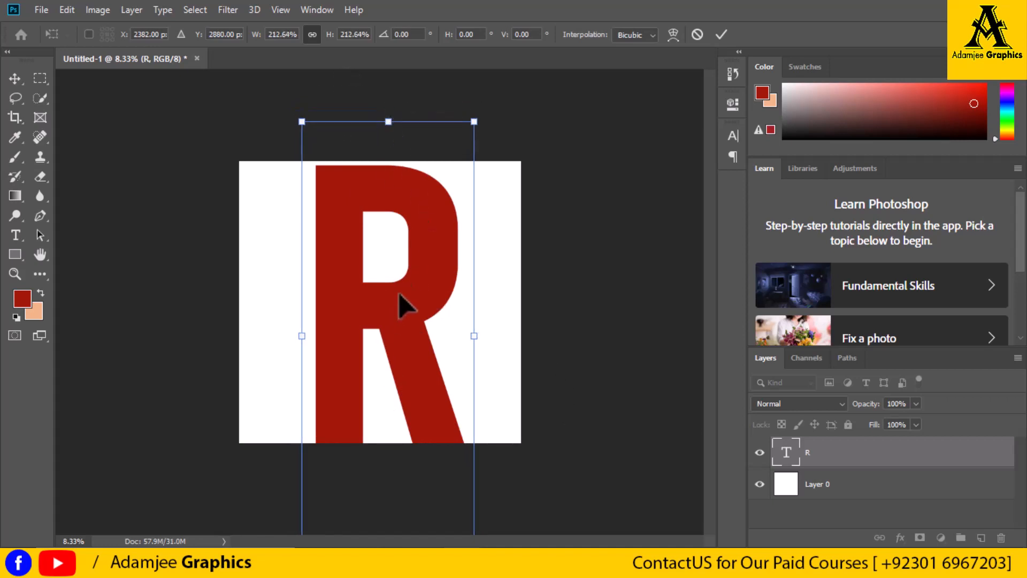
pyautogui.moveTo(399, 292); pyautogui.dragTo(401, 298)
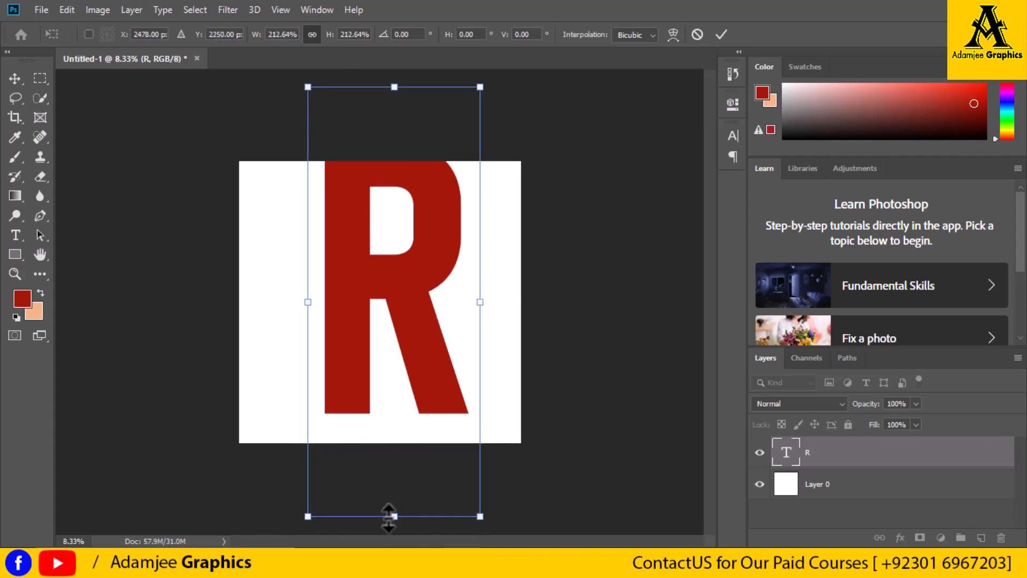
pyautogui.moveTo(394, 516); pyautogui.dragTo(394, 484)
pyautogui.moveTo(390, 314); pyautogui.dragTo(383, 330)
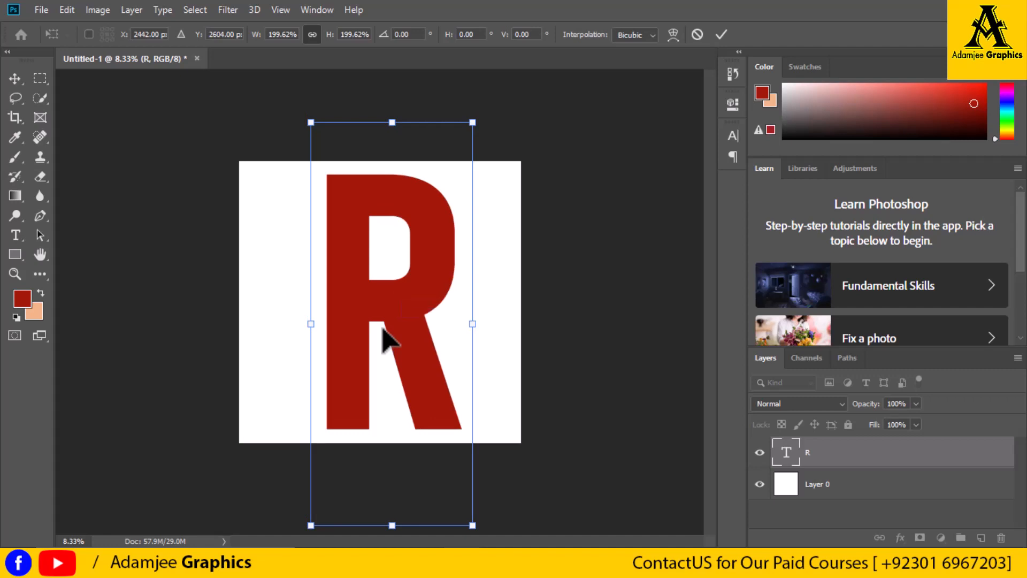
pyautogui.press('Return')
pyautogui.press('v')
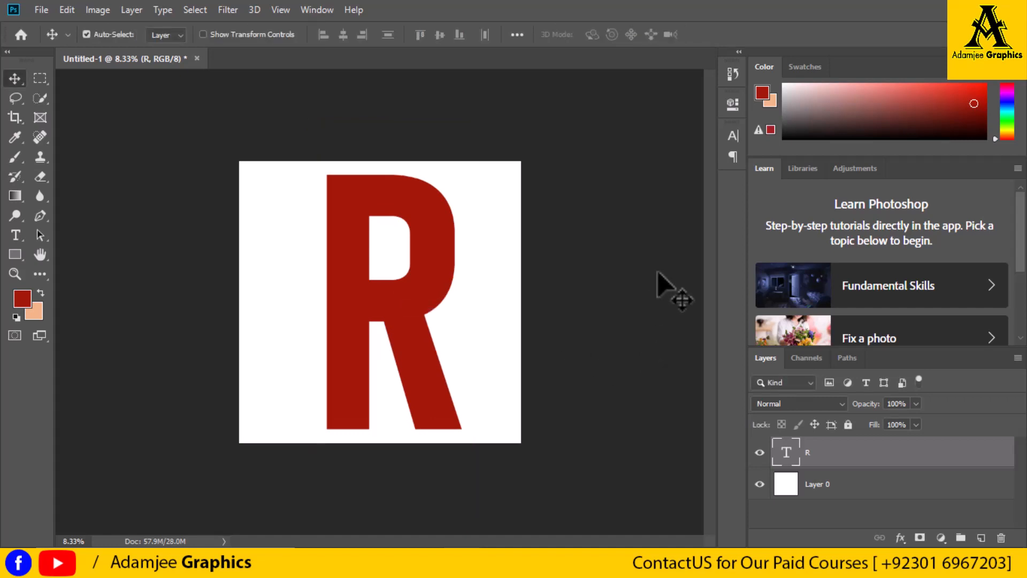
# Open the layer style settings of the R text layer and try the Drop Shadow effect on and off.
pyautogui.press('ctrl')
pyautogui.hotkey('ctrl', '+')
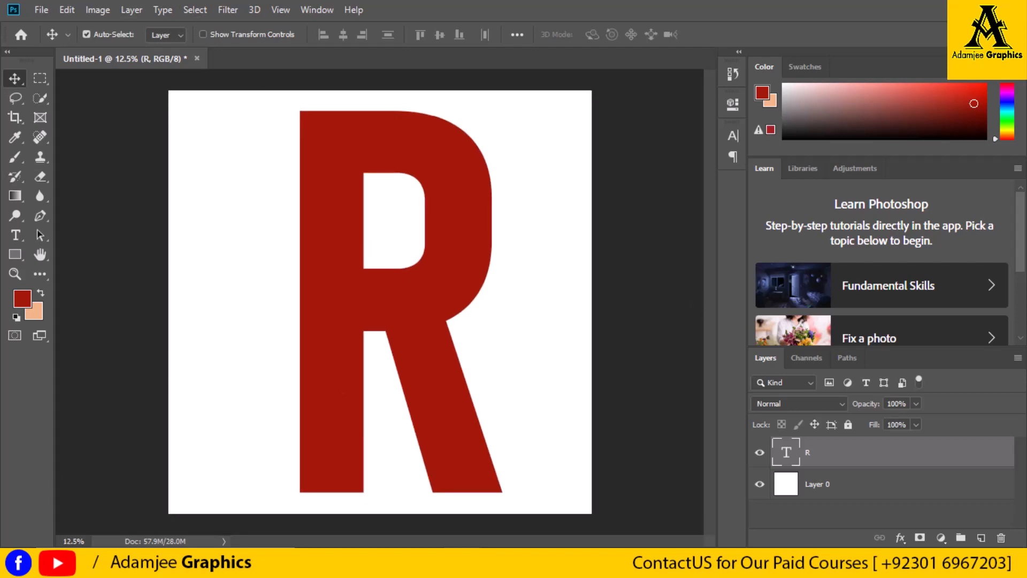
pyautogui.doubleClick(880, 459)
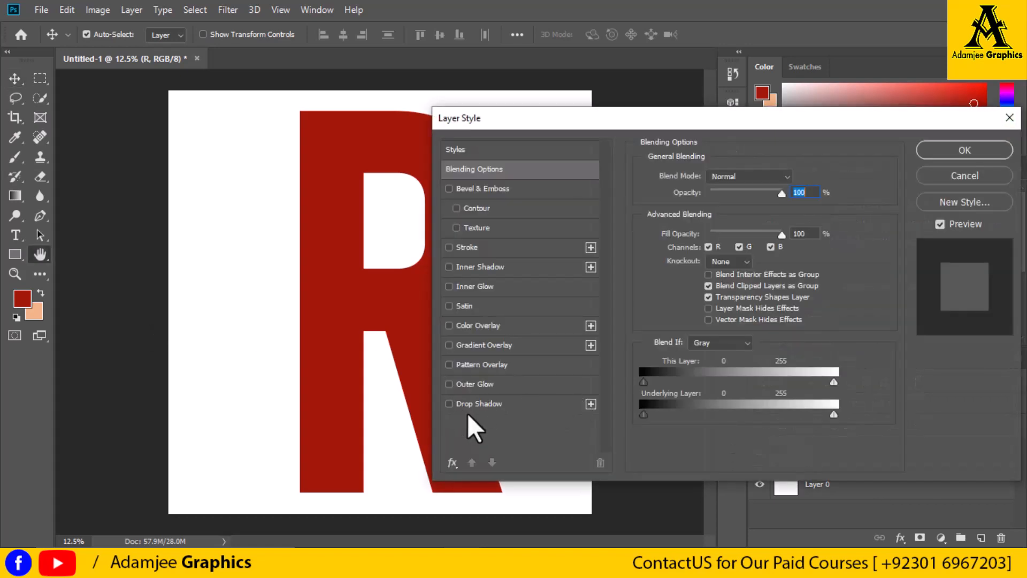
pyautogui.click(450, 404)
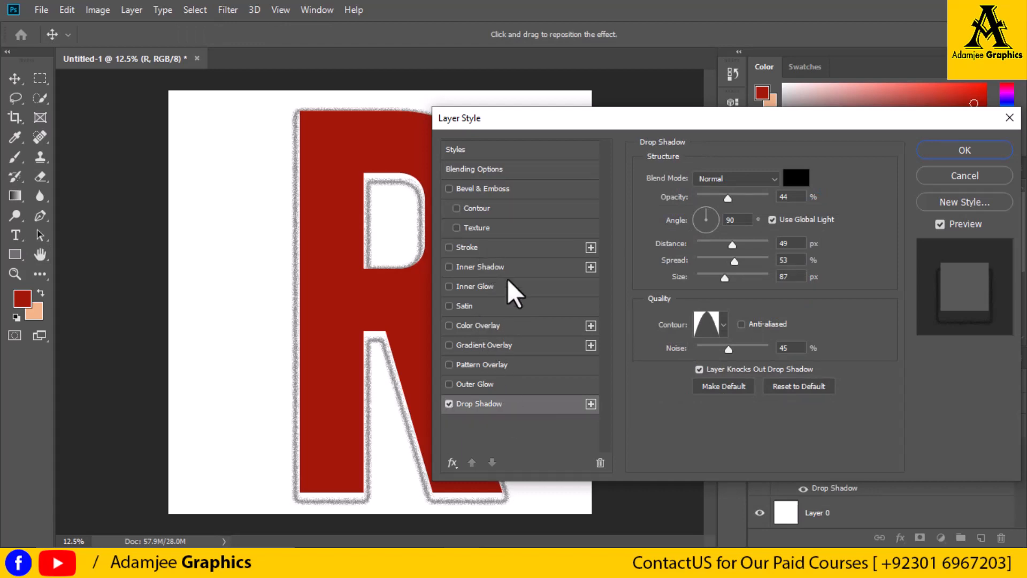
pyautogui.click(449, 404)
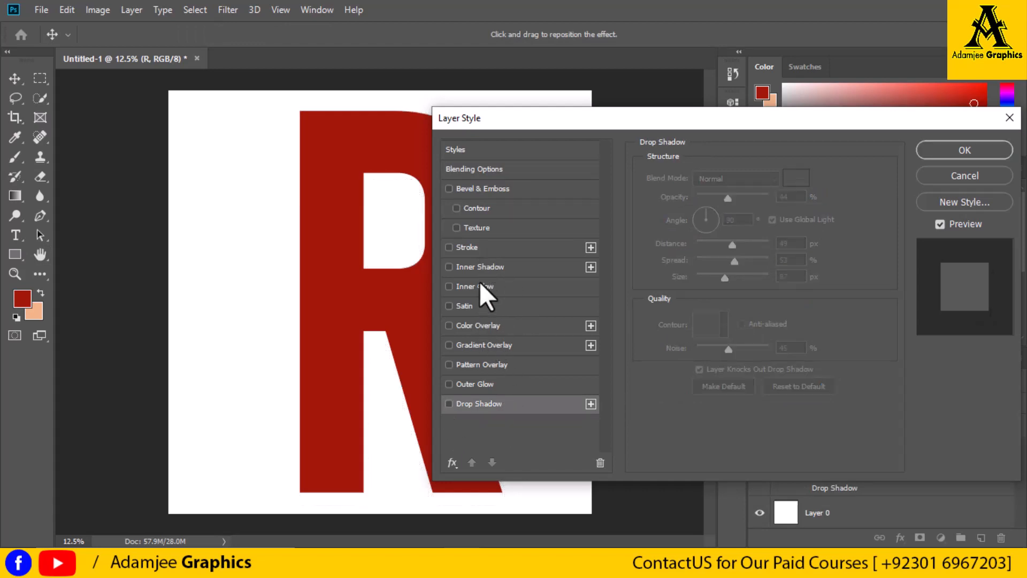
# Add an outside pinkish-red stroke to the R with Darken blend mode, 86% opacity and a size of 57 px.
pyautogui.click(475, 242)
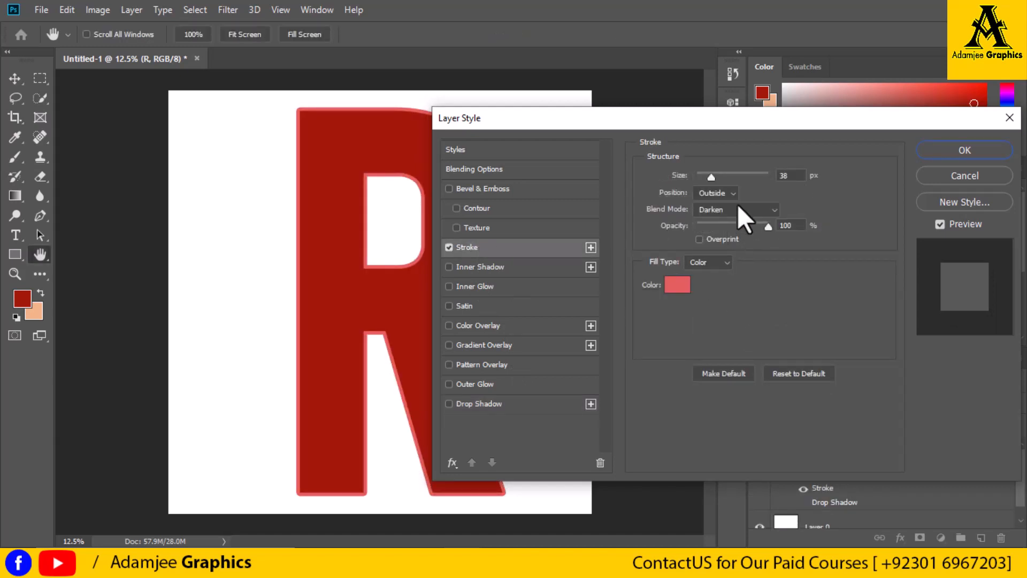
pyautogui.click(773, 210)
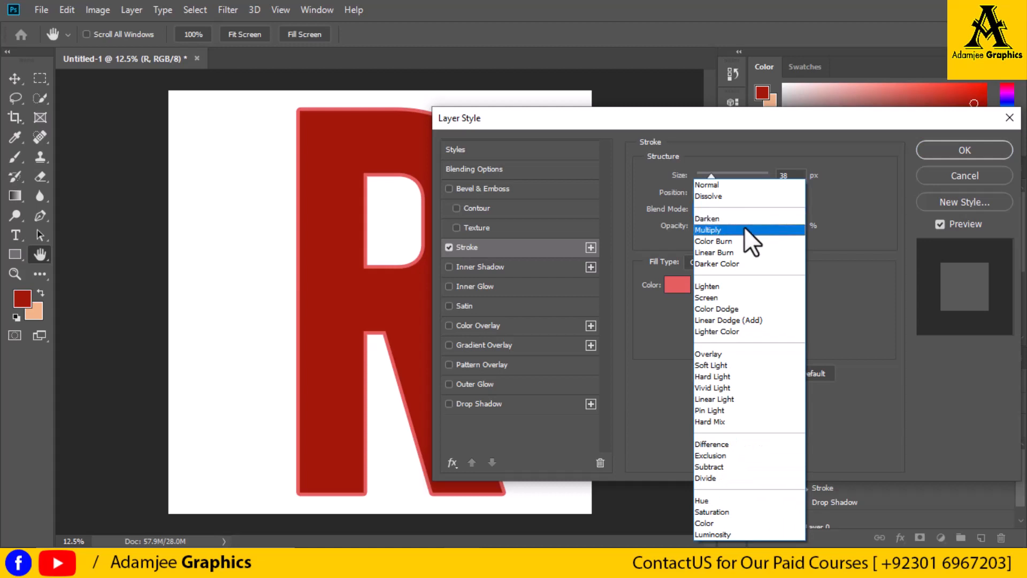
pyautogui.click(728, 222)
pyautogui.click(730, 223)
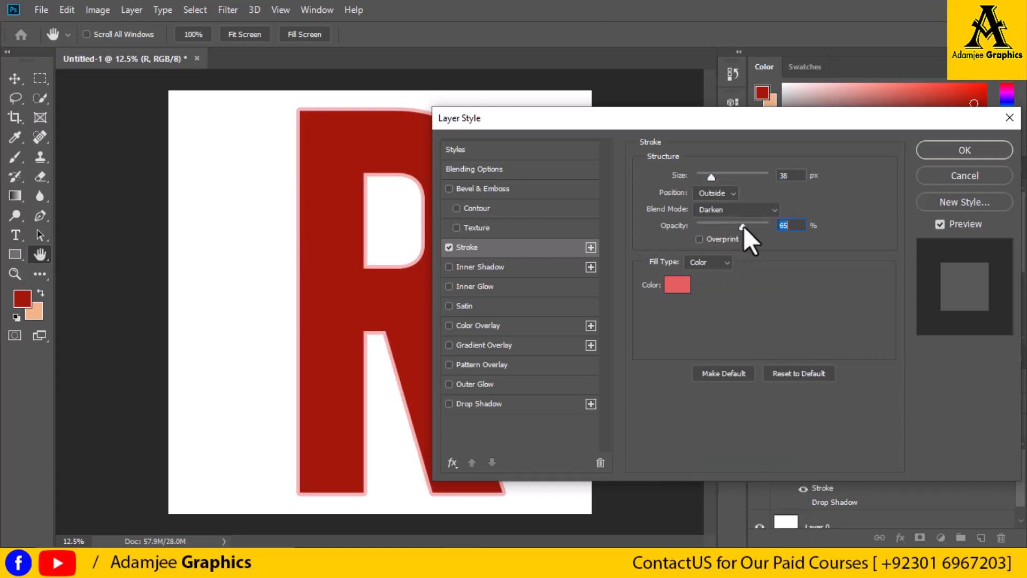
pyautogui.moveTo(756, 226); pyautogui.dragTo(759, 224)
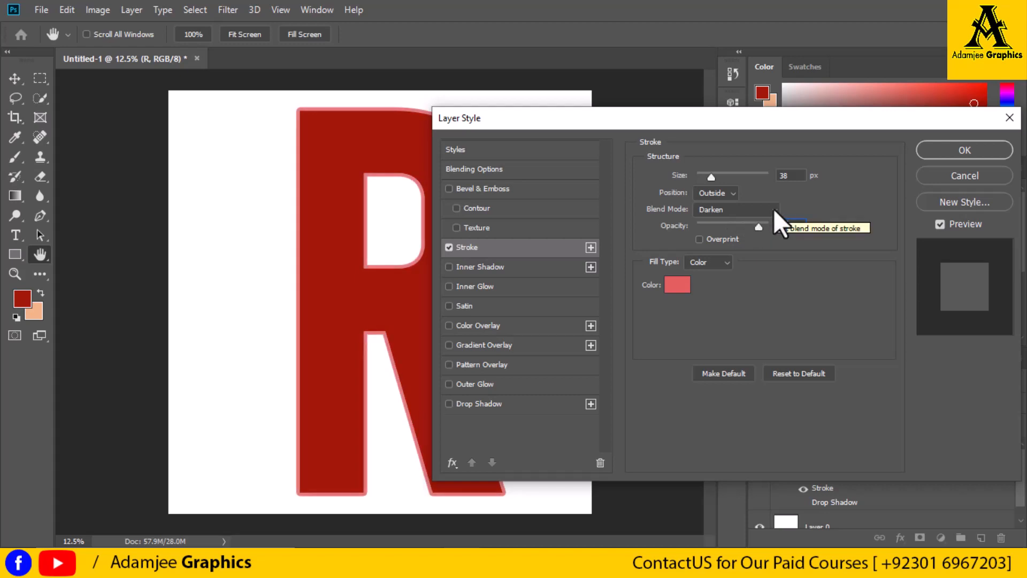
pyautogui.moveTo(710, 175); pyautogui.dragTo(718, 175)
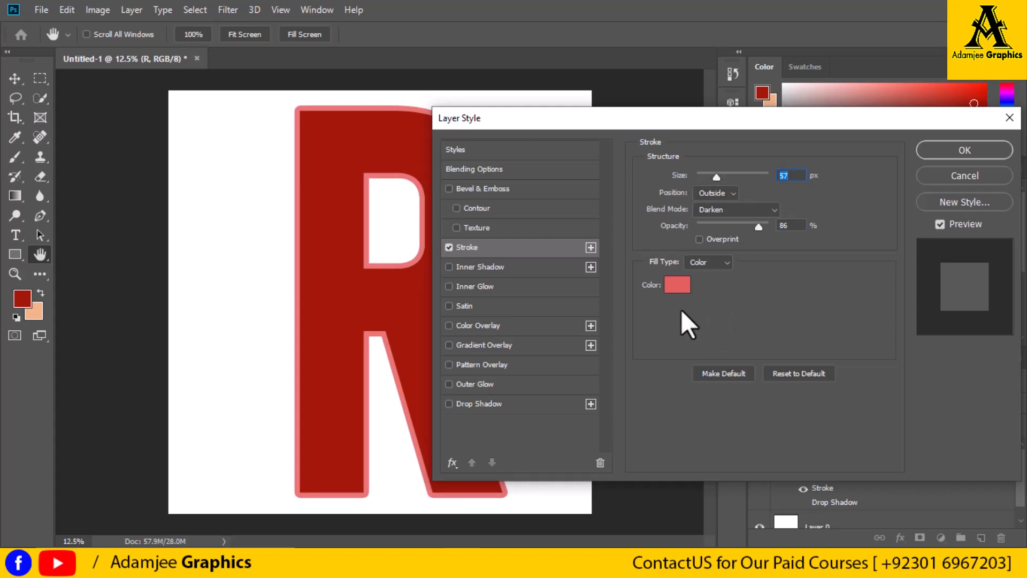
# Enable Drop Shadow and add an Inner Glow with 34% noise, 34% choke, 35 px size and the single-peak contour.
pyautogui.click(453, 408)
pyautogui.click(472, 290)
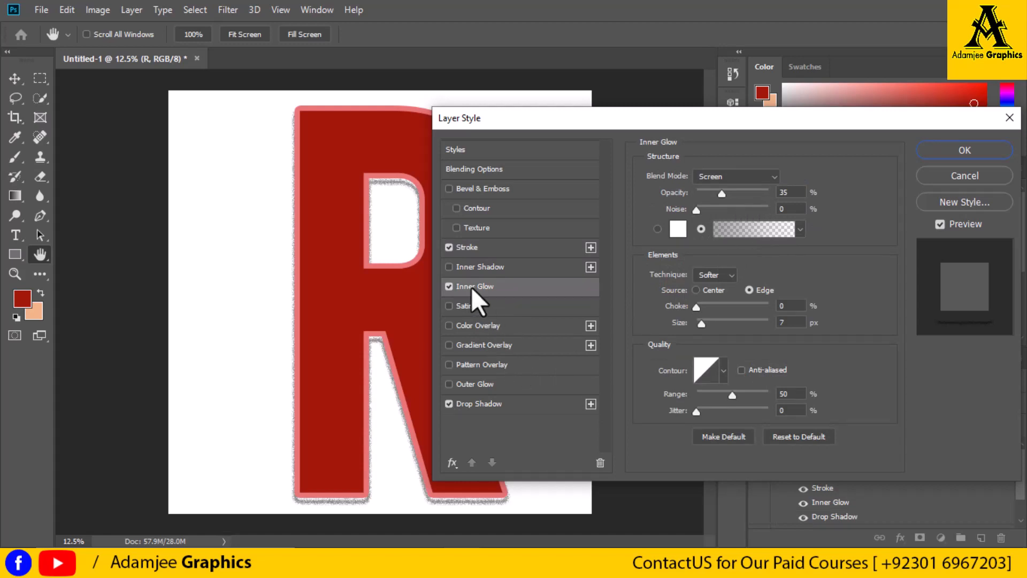
pyautogui.click(724, 208)
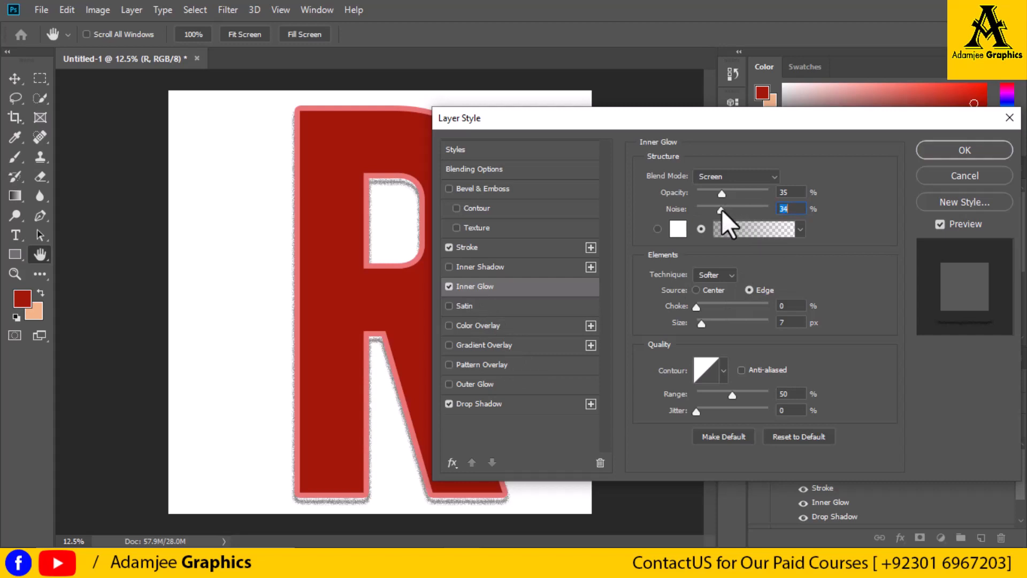
pyautogui.click(721, 305)
pyautogui.moveTo(731, 319); pyautogui.dragTo(711, 320)
pyautogui.click(723, 370)
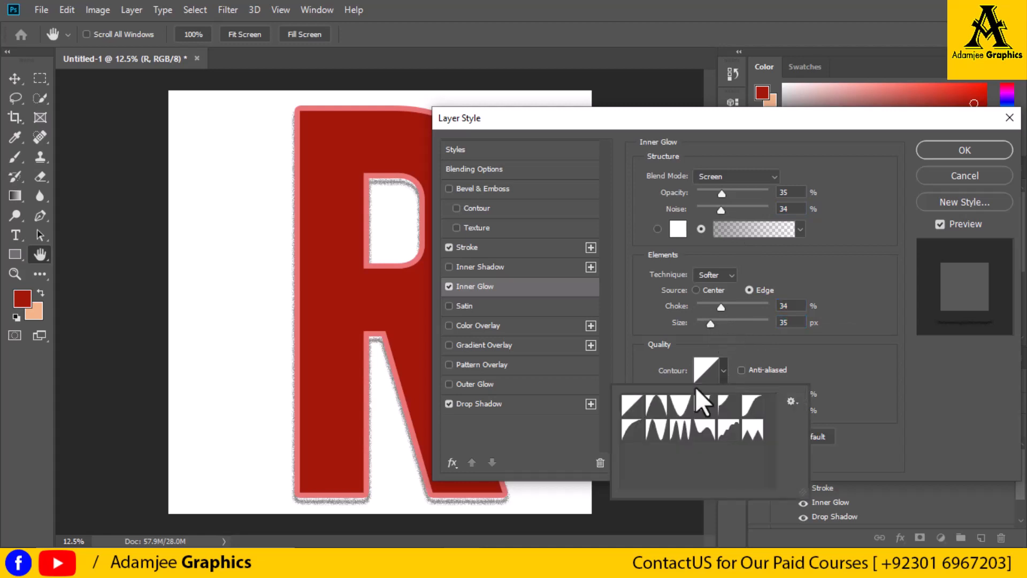
pyautogui.click(657, 409)
# Try several gradient presets for the Inner Glow and choose the red transparent stripes gradient.
pyautogui.click(799, 229)
pyautogui.click(680, 259)
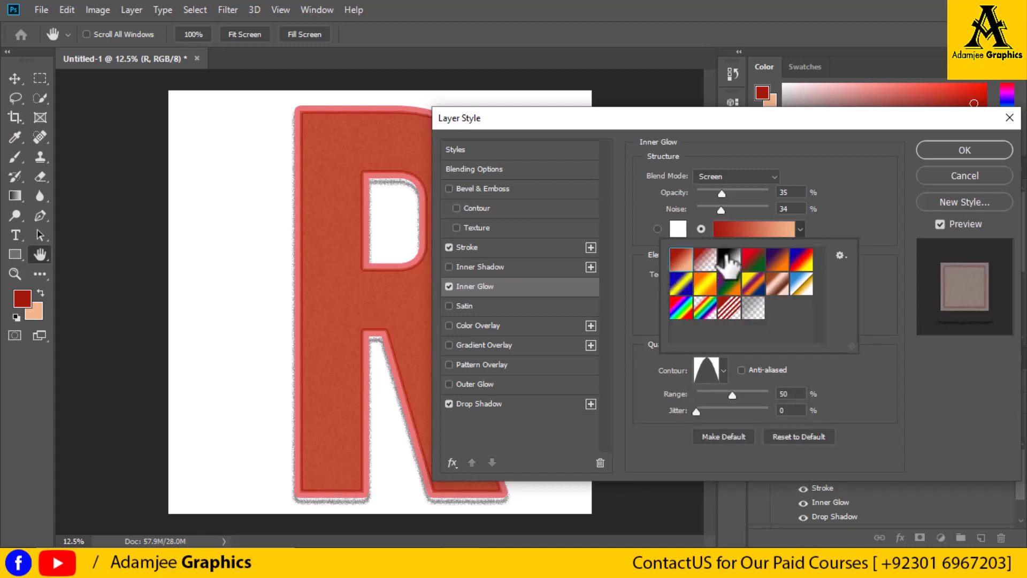
pyautogui.click(706, 259)
pyautogui.click(728, 259)
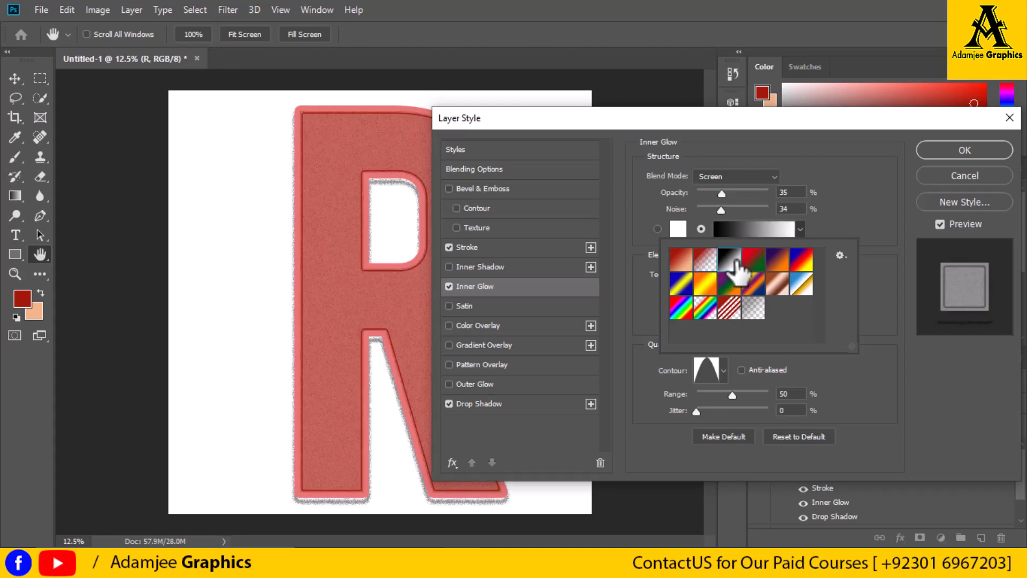
pyautogui.click(753, 260)
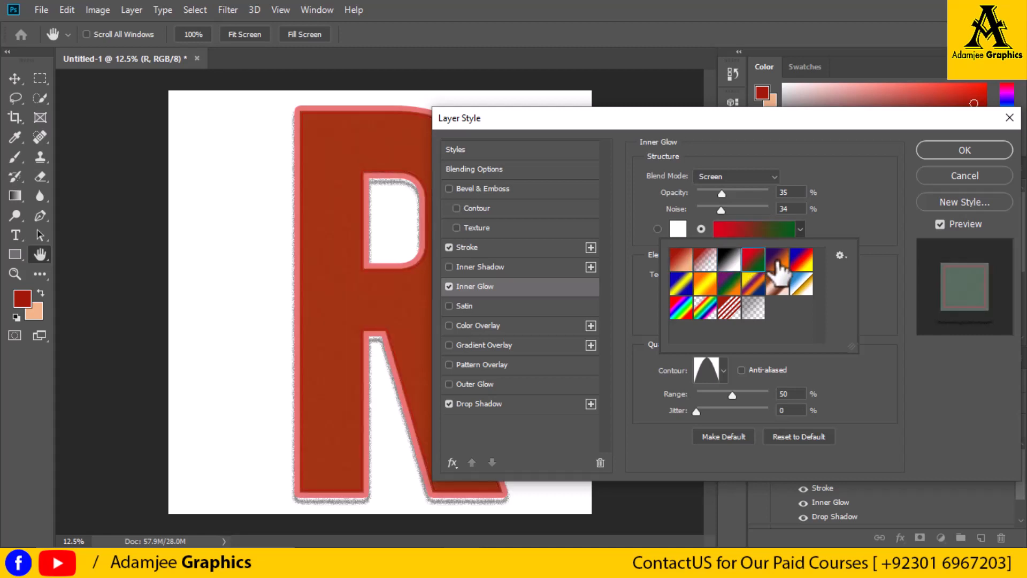
pyautogui.click(777, 261)
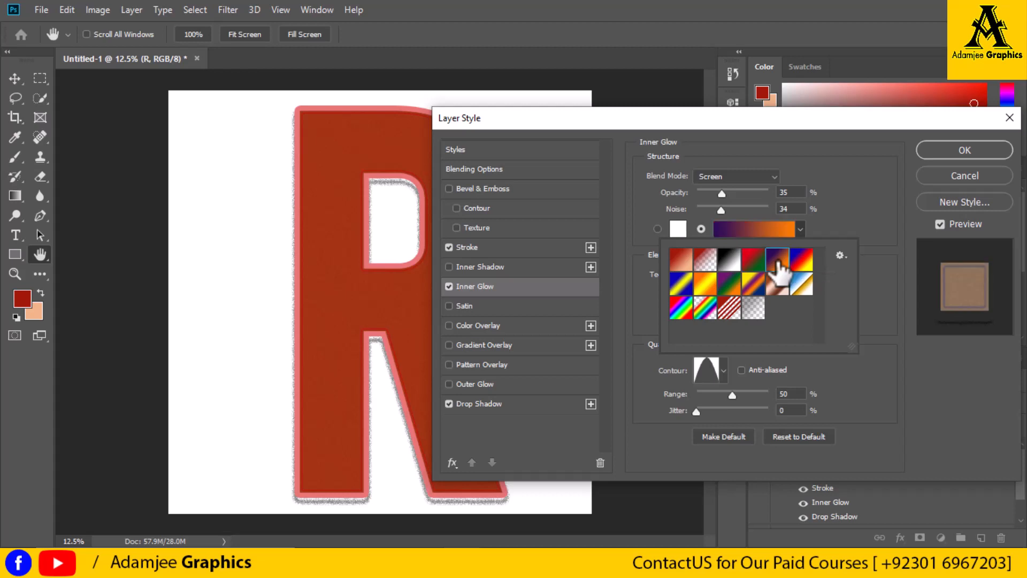
pyautogui.click(802, 260)
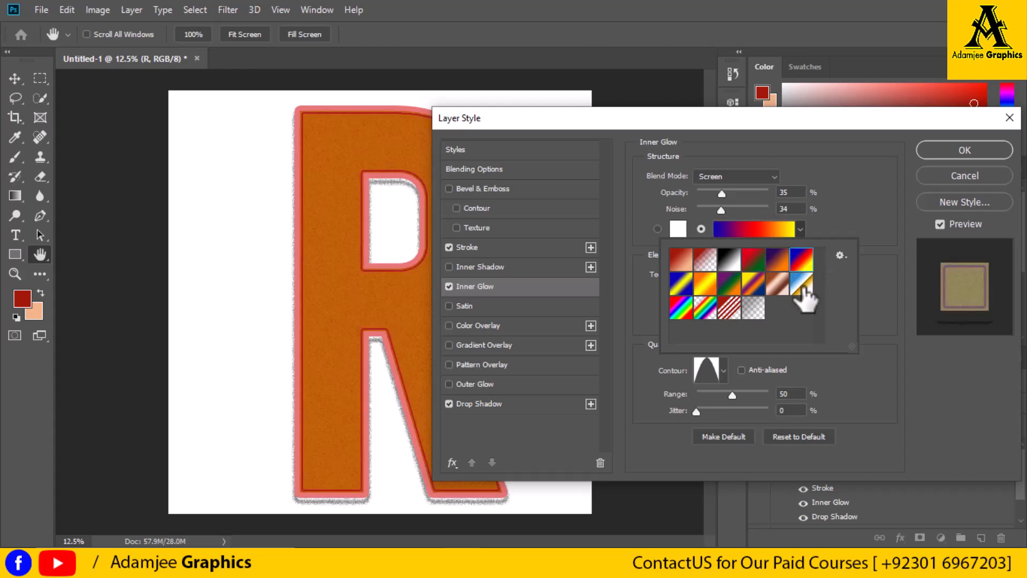
pyautogui.click(777, 283)
pyautogui.click(752, 309)
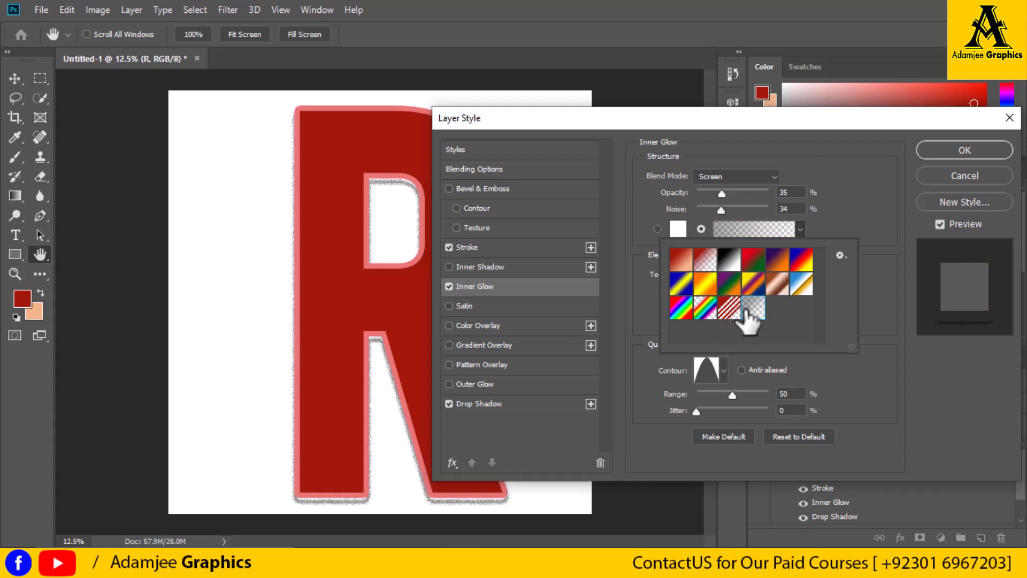
pyautogui.click(728, 309)
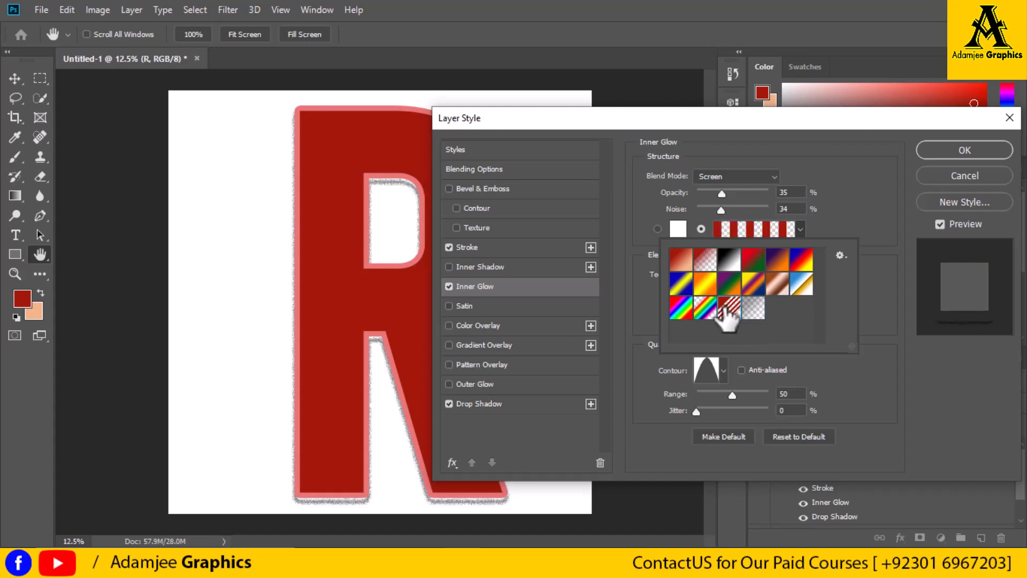
pyautogui.click(705, 311)
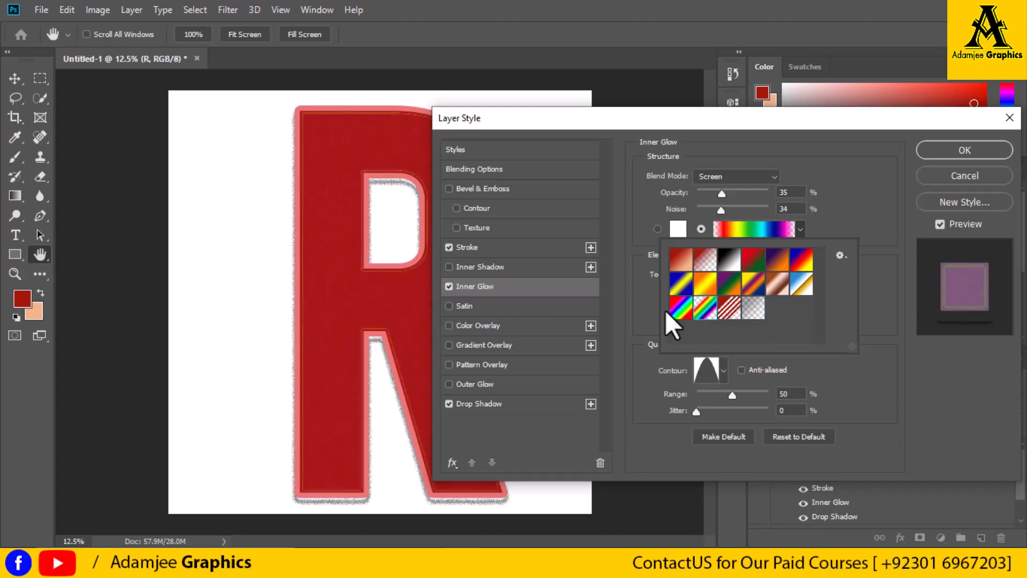
pyautogui.click(728, 309)
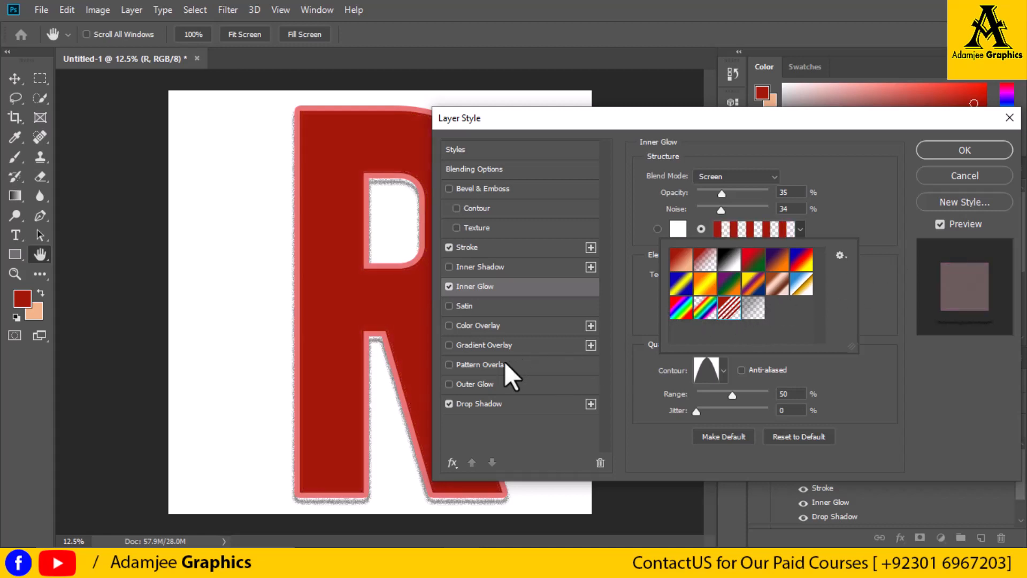
# Enable Outer Glow on the R, browse its gradient presets, and increase its spread and size.
pyautogui.click(480, 383)
pyautogui.click(482, 387)
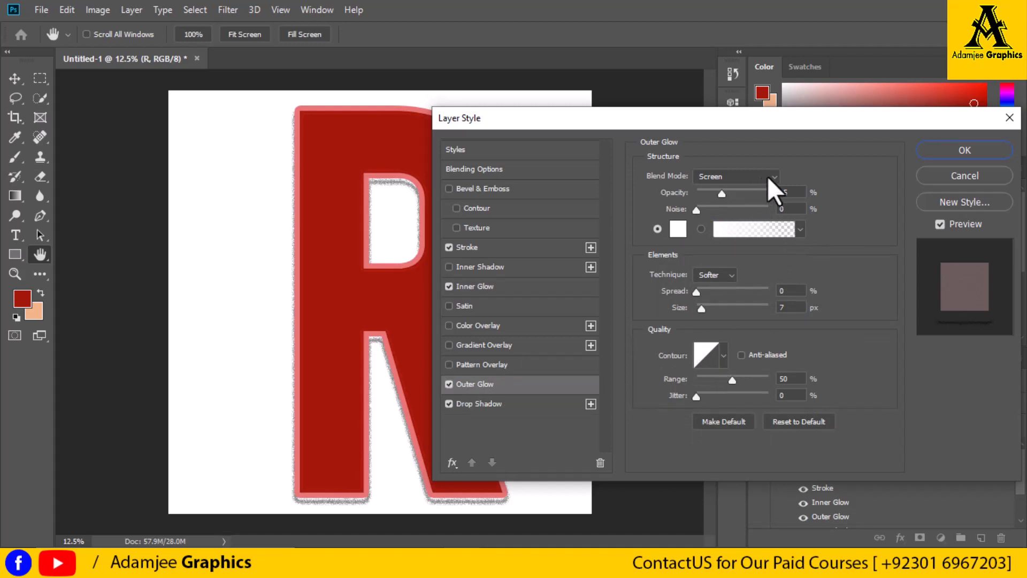
pyautogui.click(800, 229)
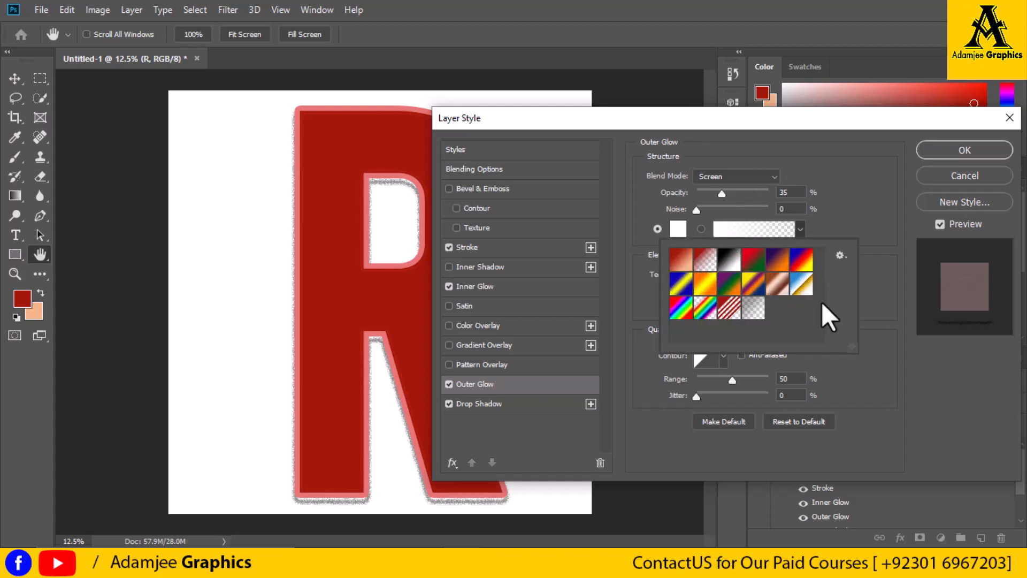
pyautogui.click(843, 217)
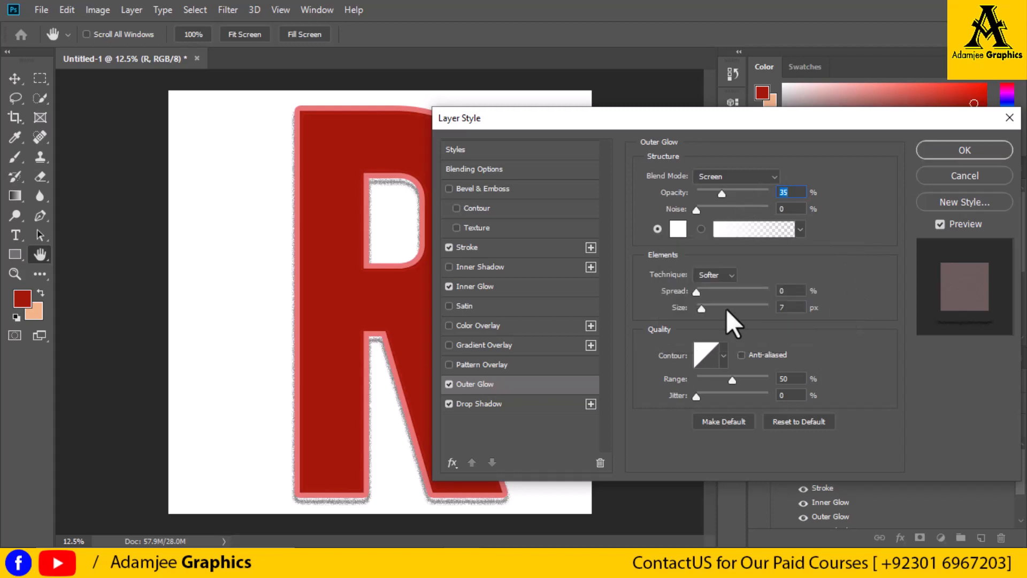
pyautogui.click(718, 289)
pyautogui.click(724, 306)
# Set the Drop Shadow's spread to 19%, size to 10 px and distance to 51 px.
pyautogui.click(485, 402)
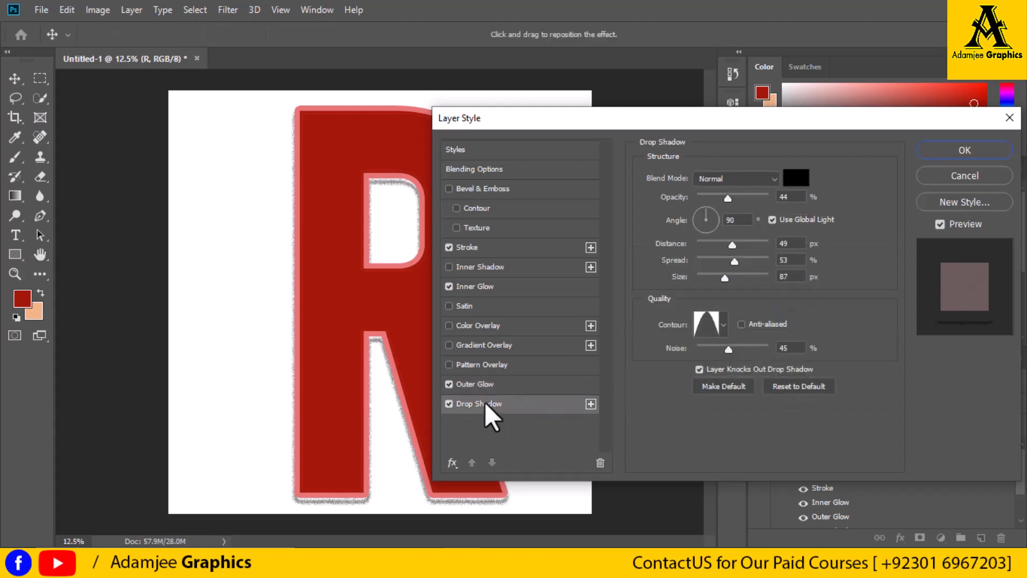
pyautogui.click(709, 260)
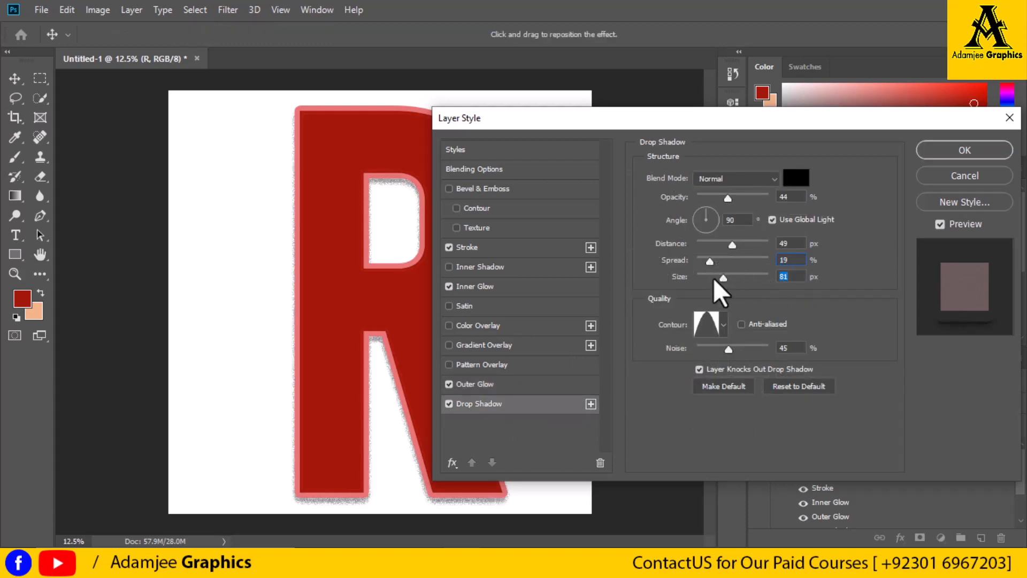
pyautogui.click(703, 278)
pyautogui.click(704, 278)
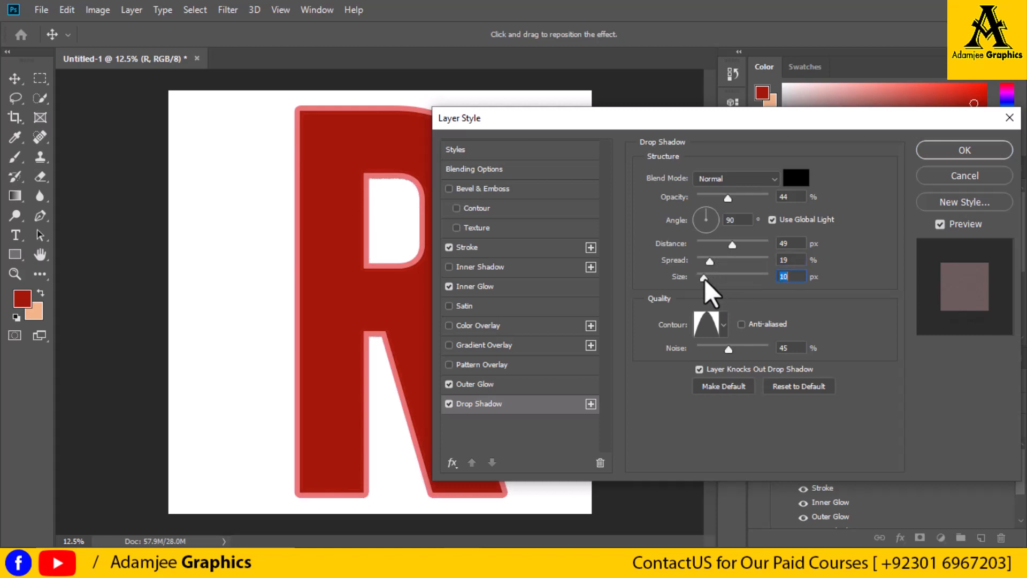
pyautogui.click(749, 244)
pyautogui.moveTo(749, 243)
pyautogui.mouseDown()
pyautogui.moveTo(730, 243)
pyautogui.moveTo(742, 243)
pyautogui.mouseUp()
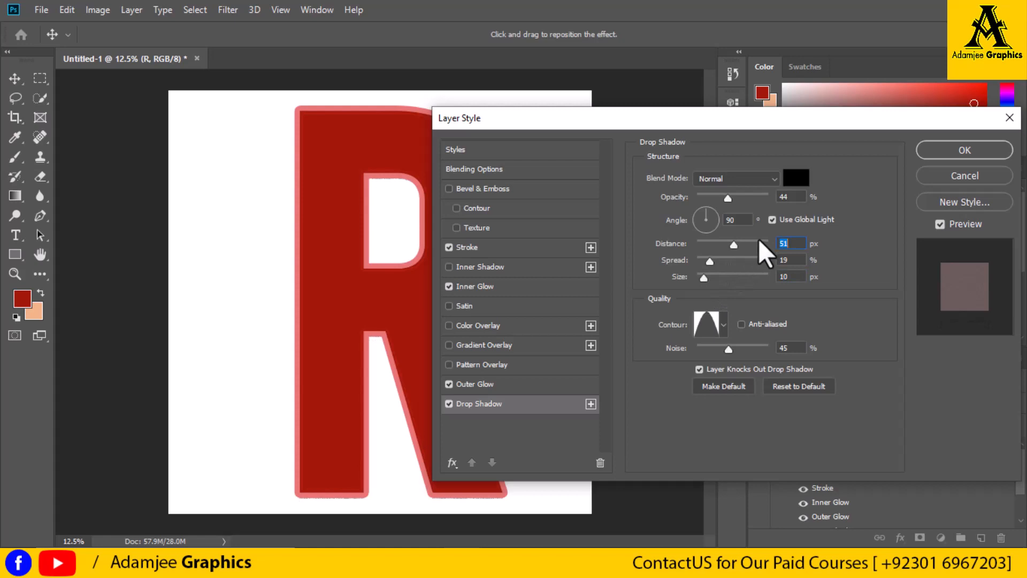
# Set the Drop Shadow opacity to 46%, try the Dissolve, Normal and Screen blend modes, and choose Multiply.
pyautogui.click(738, 197)
pyautogui.click(774, 178)
pyautogui.click(728, 196)
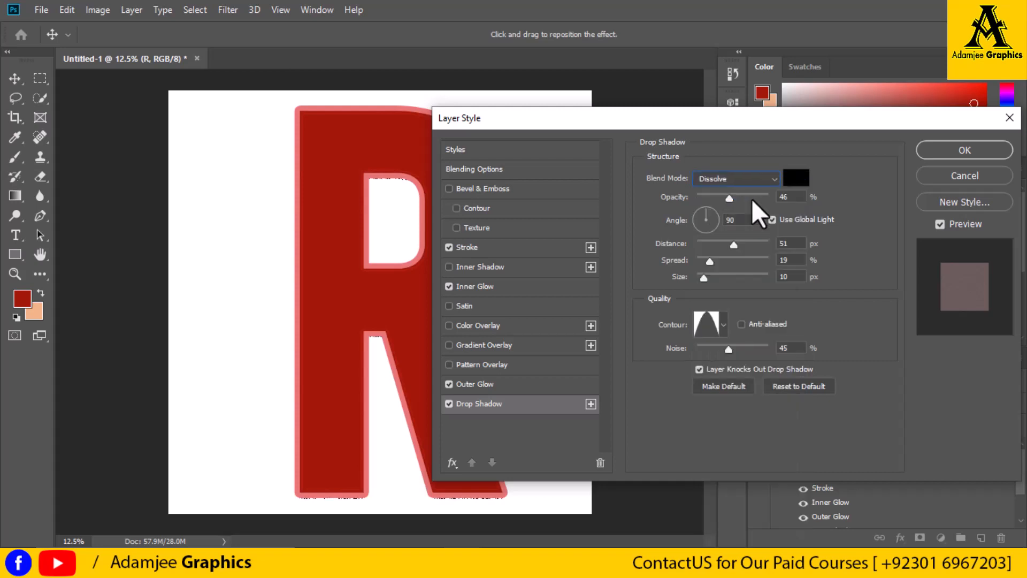
pyautogui.click(773, 180)
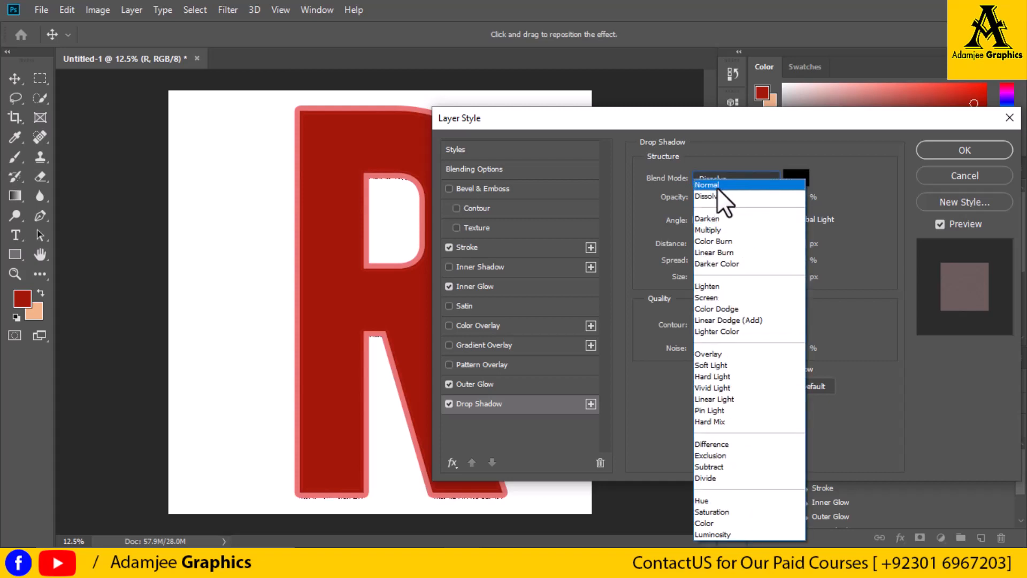
pyautogui.click(717, 187)
pyautogui.click(774, 179)
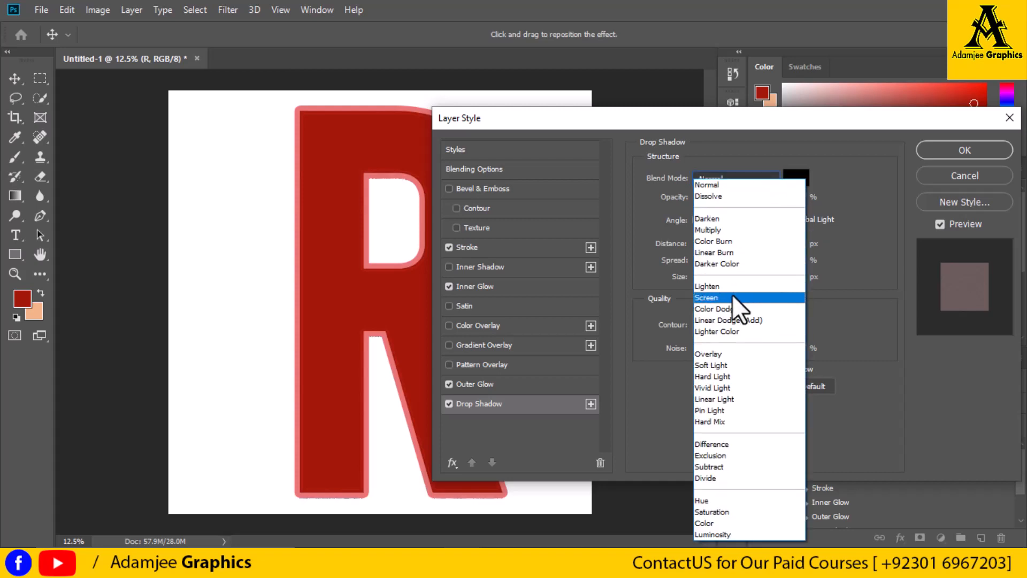
pyautogui.click(733, 295)
pyautogui.click(778, 182)
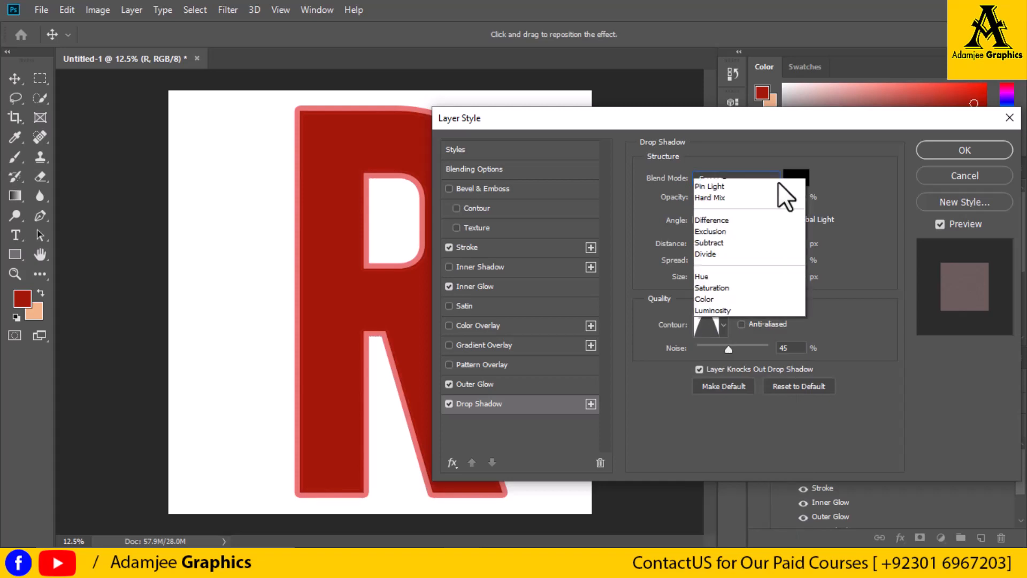
pyautogui.click(737, 233)
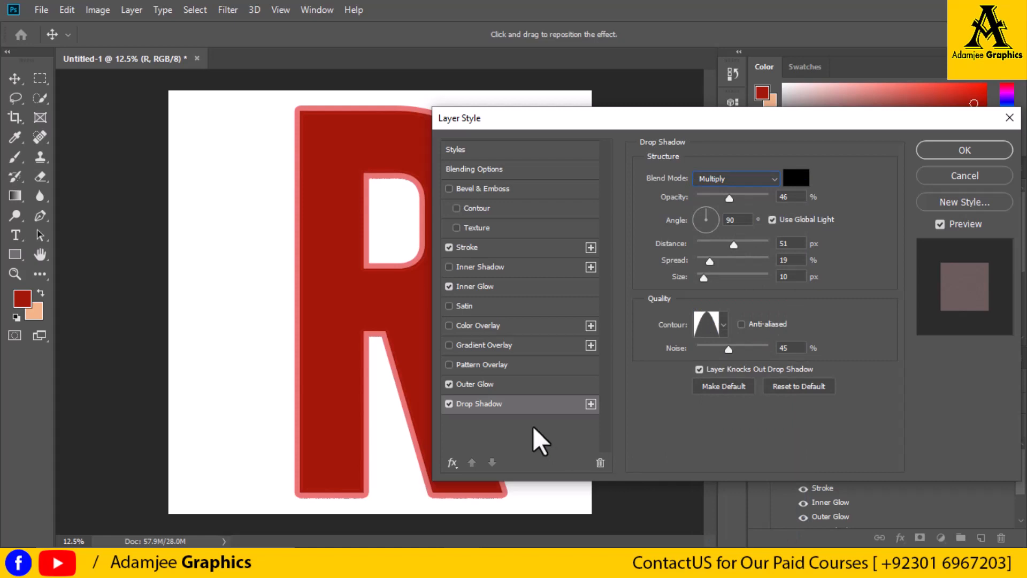
# Try the Gradient Overlay on and off, and apply the layer style to the R.
pyautogui.click(499, 345)
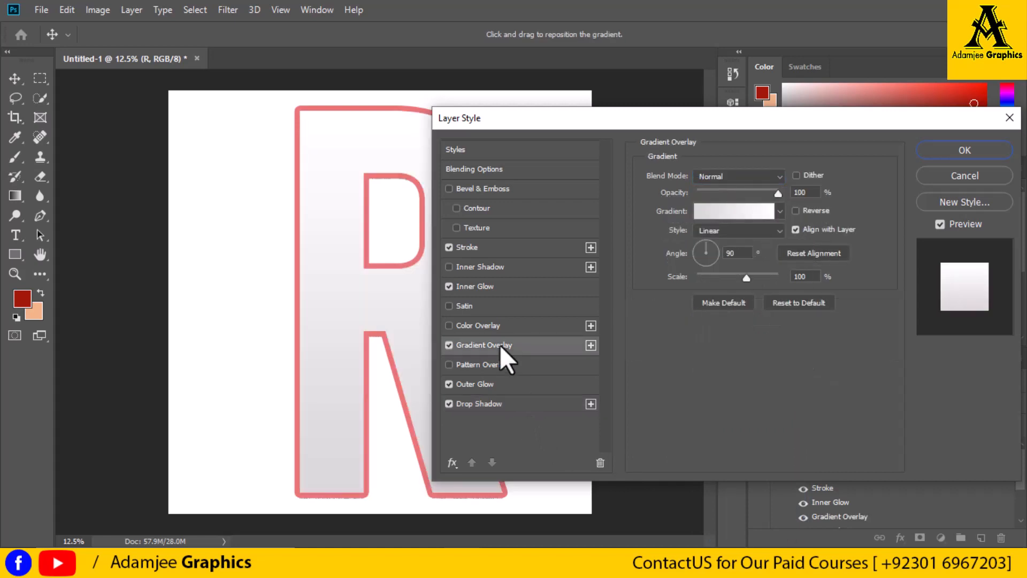
pyautogui.click(454, 347)
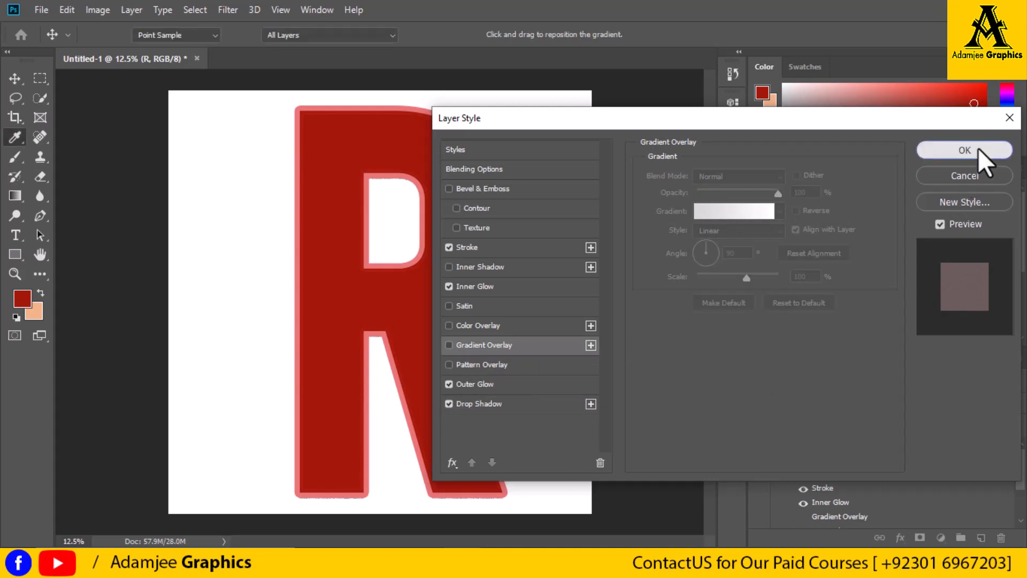
pyautogui.click(978, 148)
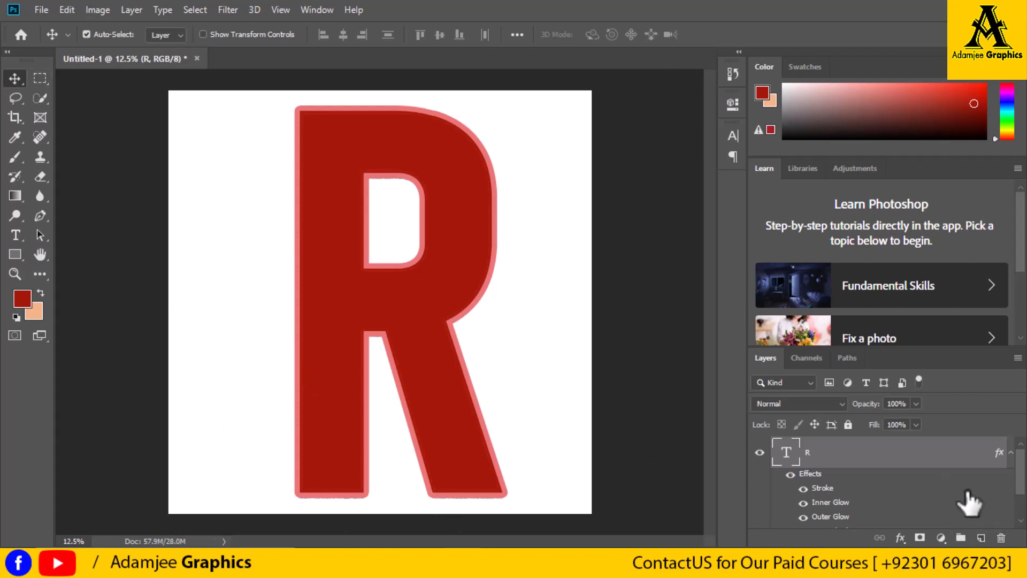
# Add a new empty layer above the R and open the recent portrait photo of the woman in a red beret.
pyautogui.click(981, 537)
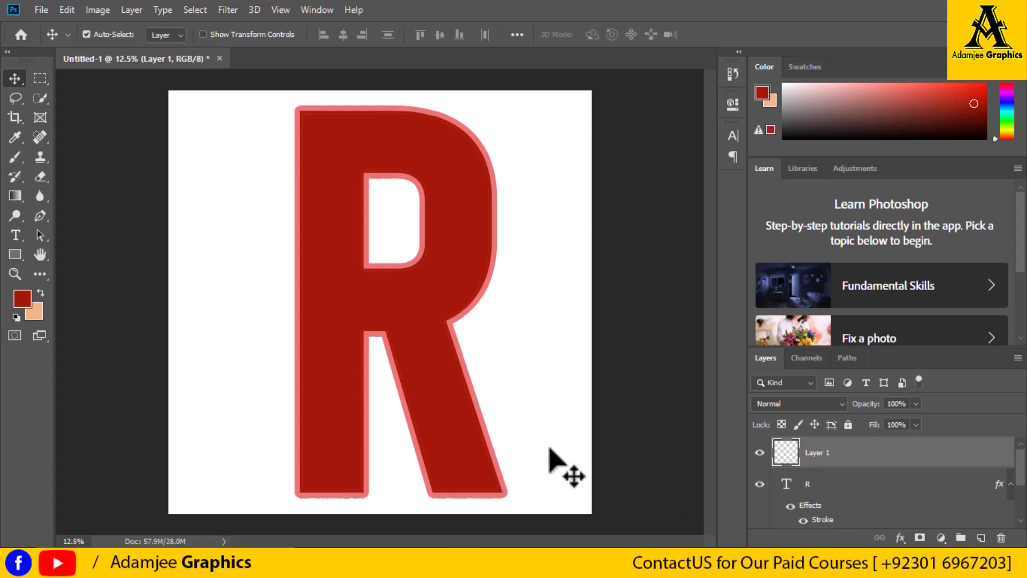
pyautogui.click(21, 35)
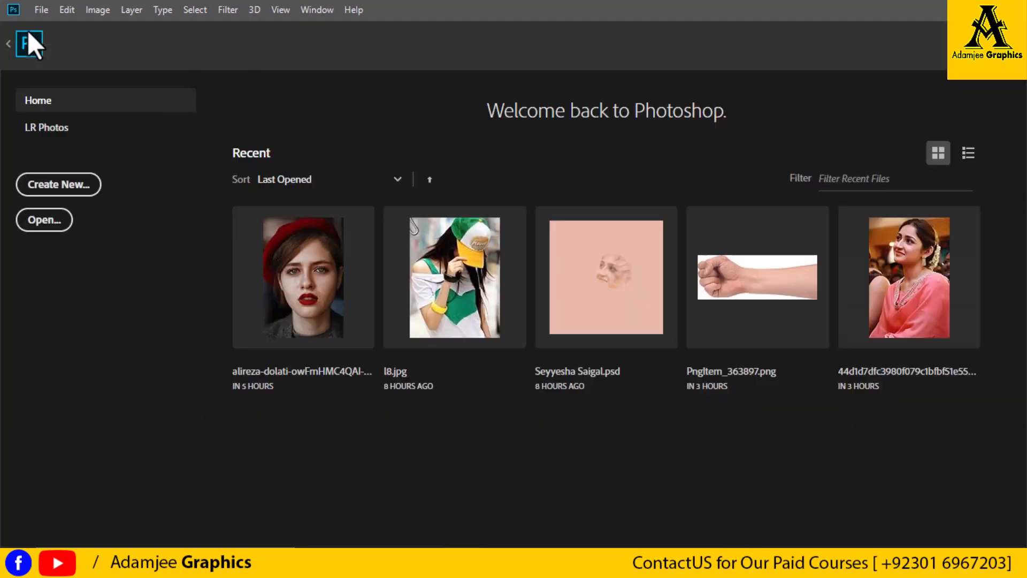
pyautogui.click(306, 274)
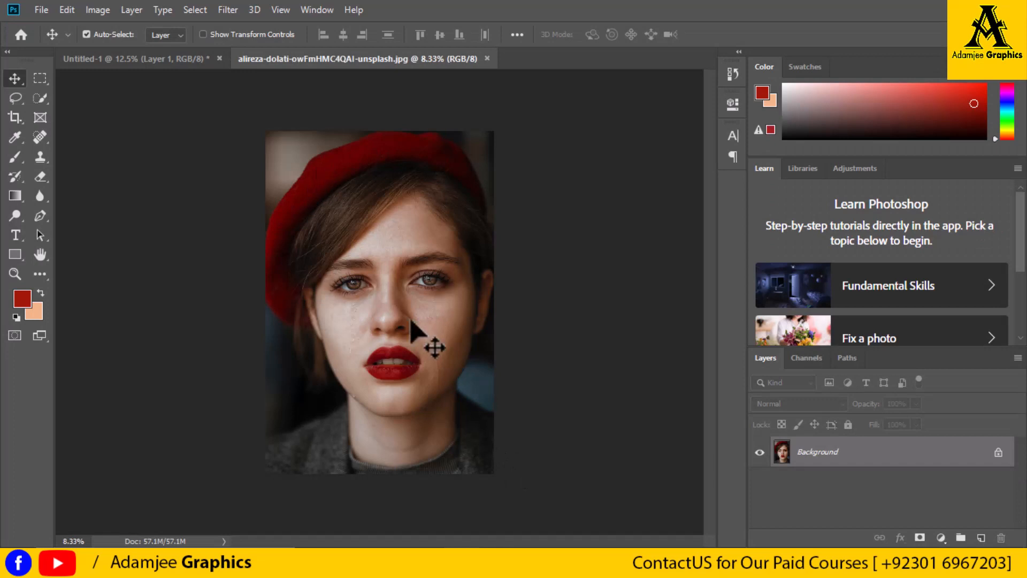
# Unlock the photo's background layer and select the woman's beret, face and clothing with the Quick Selection tool.
pyautogui.click(998, 452)
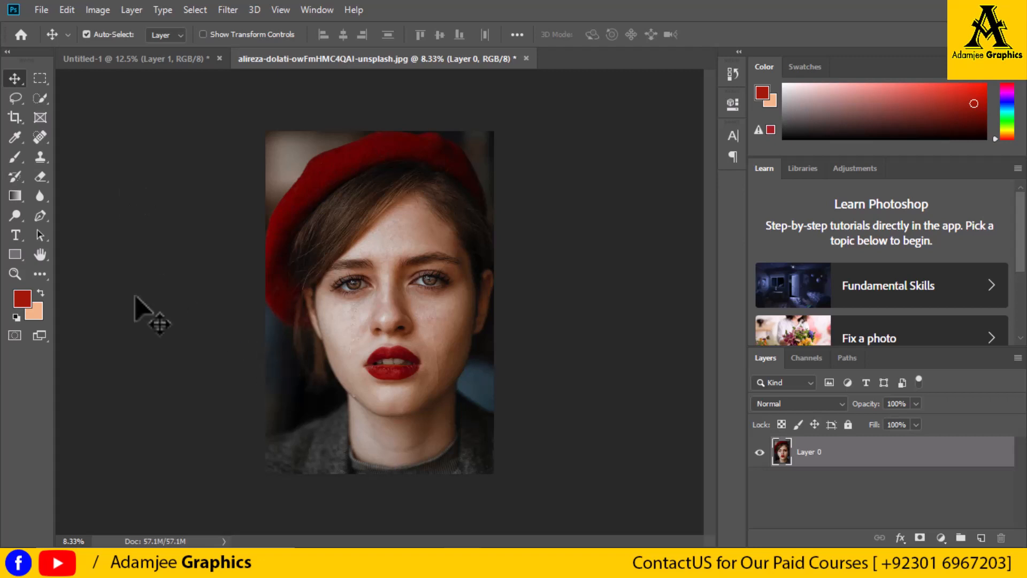
pyautogui.click(42, 99)
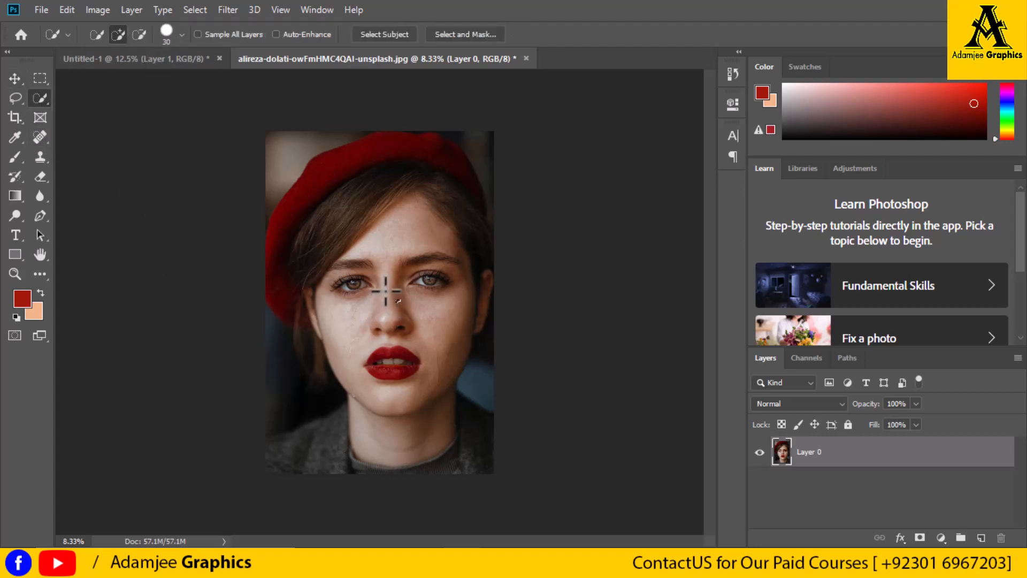
pyautogui.moveTo(385, 291)
pyautogui.mouseDown()
pyautogui.moveTo(398, 214)
pyautogui.moveTo(373, 161)
pyautogui.moveTo(422, 146)
pyautogui.moveTo(323, 200)
pyautogui.moveTo(369, 242)
pyautogui.moveTo(333, 254)
pyautogui.moveTo(348, 275)
pyautogui.mouseUp()
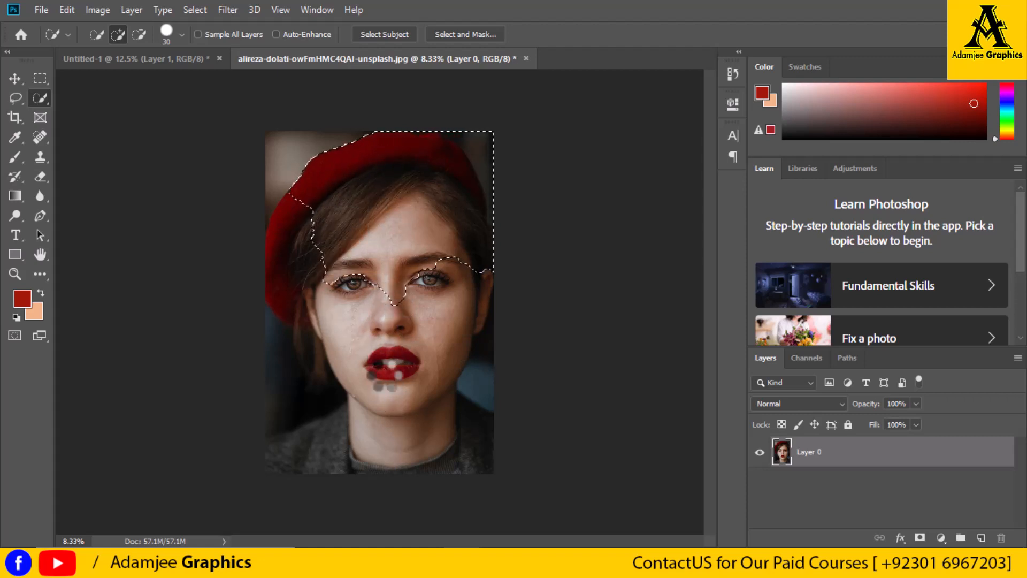
pyautogui.moveTo(382, 377); pyautogui.dragTo(401, 412)
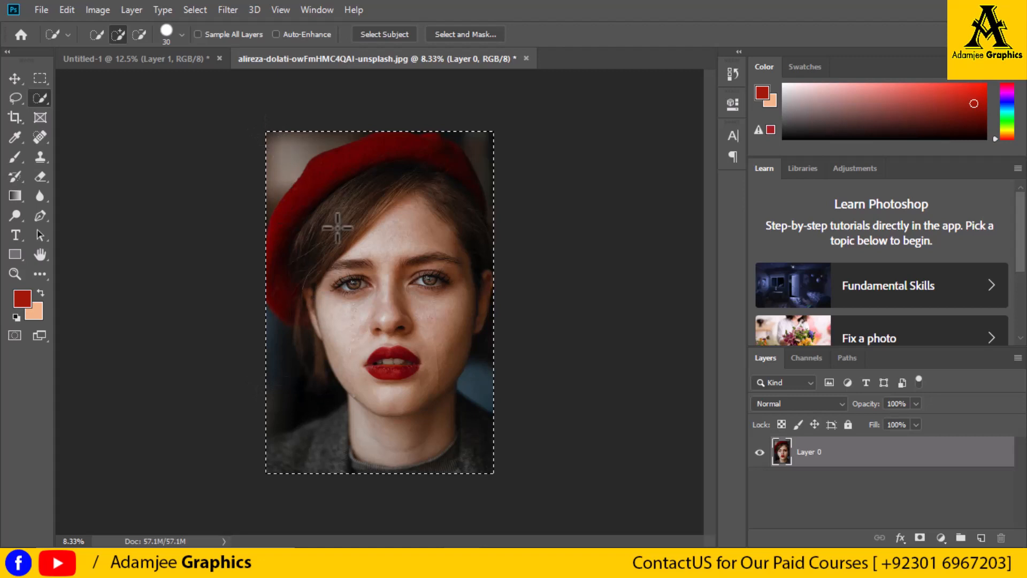
# Subtract the background around the beret and on both sides of the face and neck from the Quick Selection.
pyautogui.click(140, 35)
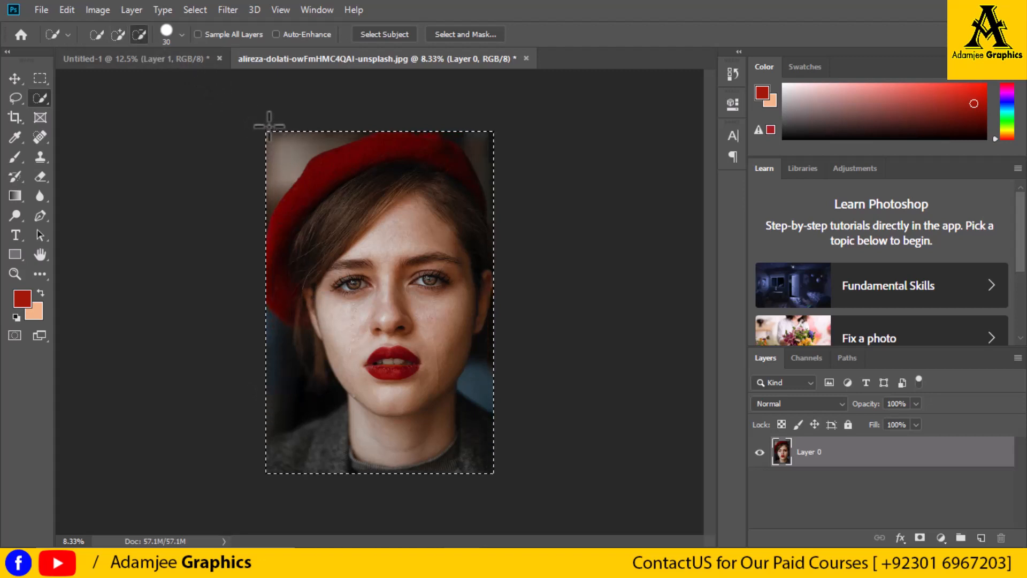
pyautogui.moveTo(269, 127)
pyautogui.mouseDown()
pyautogui.moveTo(300, 166)
pyautogui.moveTo(267, 159)
pyautogui.moveTo(266, 186)
pyautogui.moveTo(274, 154)
pyautogui.mouseUp()
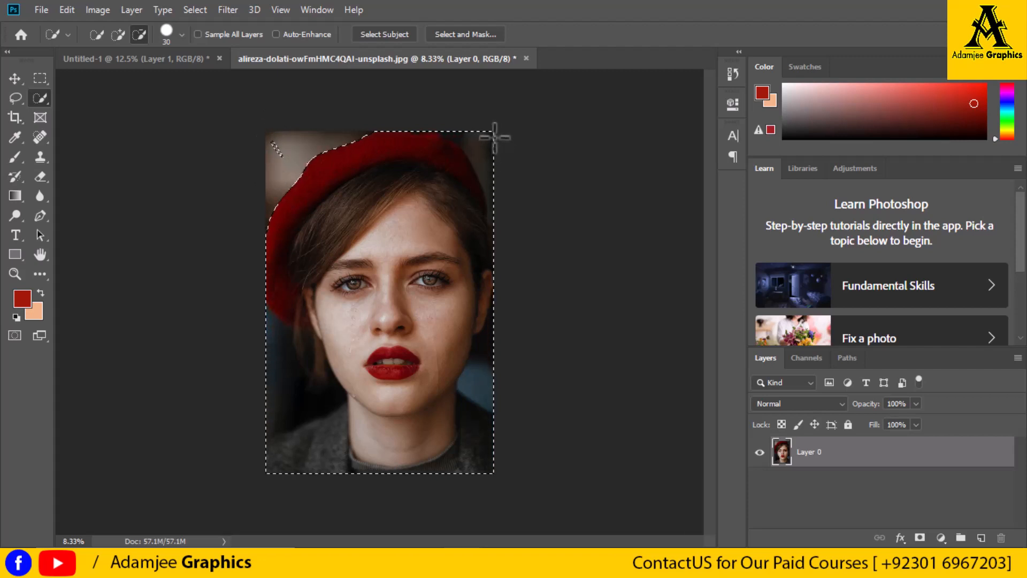
pyautogui.moveTo(495, 138)
pyautogui.mouseDown()
pyautogui.moveTo(473, 166)
pyautogui.moveTo(461, 137)
pyautogui.moveTo(435, 123)
pyautogui.moveTo(501, 154)
pyautogui.moveTo(490, 196)
pyautogui.moveTo(484, 164)
pyautogui.moveTo(497, 241)
pyautogui.mouseUp()
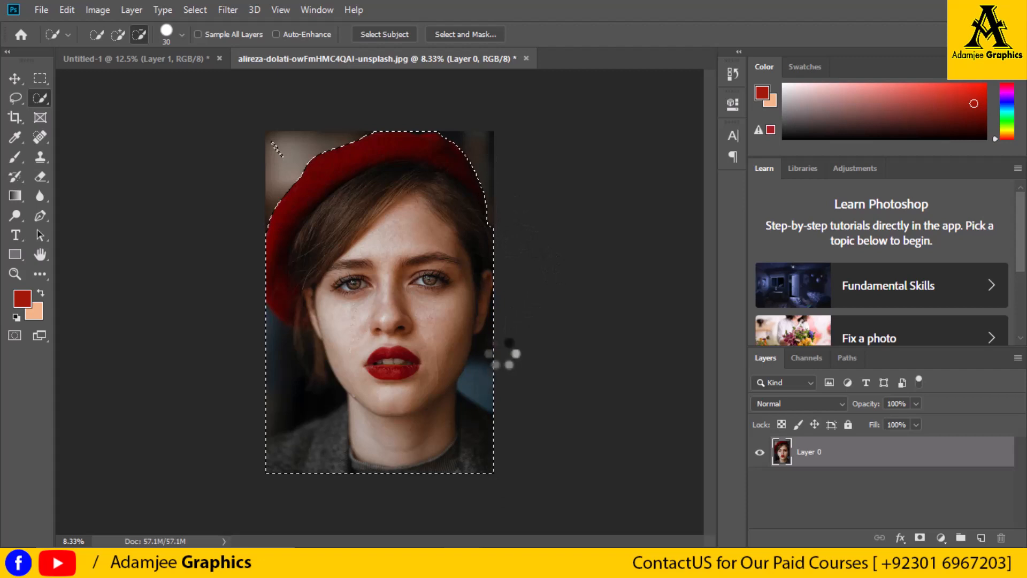
pyautogui.moveTo(486, 341); pyautogui.dragTo(461, 397)
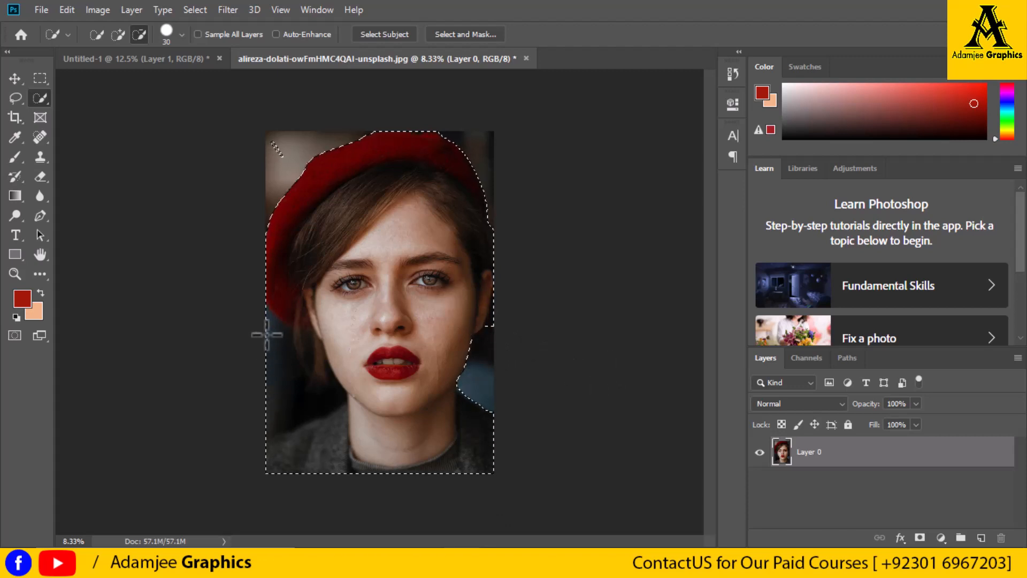
pyautogui.moveTo(280, 346)
pyautogui.mouseDown()
pyautogui.moveTo(324, 366)
pyautogui.moveTo(271, 374)
pyautogui.moveTo(268, 356)
pyautogui.moveTo(309, 408)
pyautogui.moveTo(294, 421)
pyautogui.moveTo(323, 434)
pyautogui.moveTo(289, 419)
pyautogui.mouseUp()
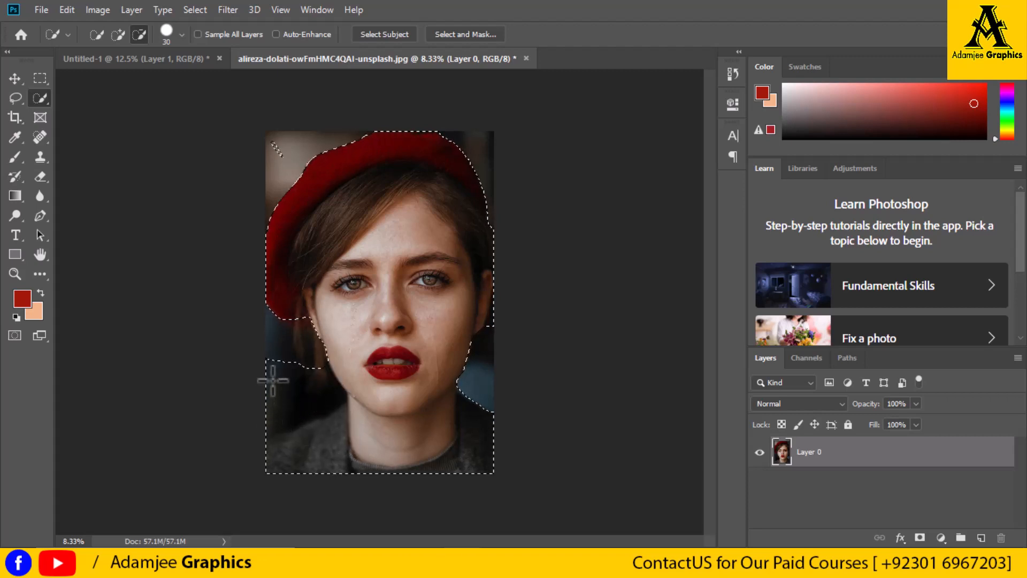
pyautogui.moveTo(265, 364); pyautogui.dragTo(282, 397)
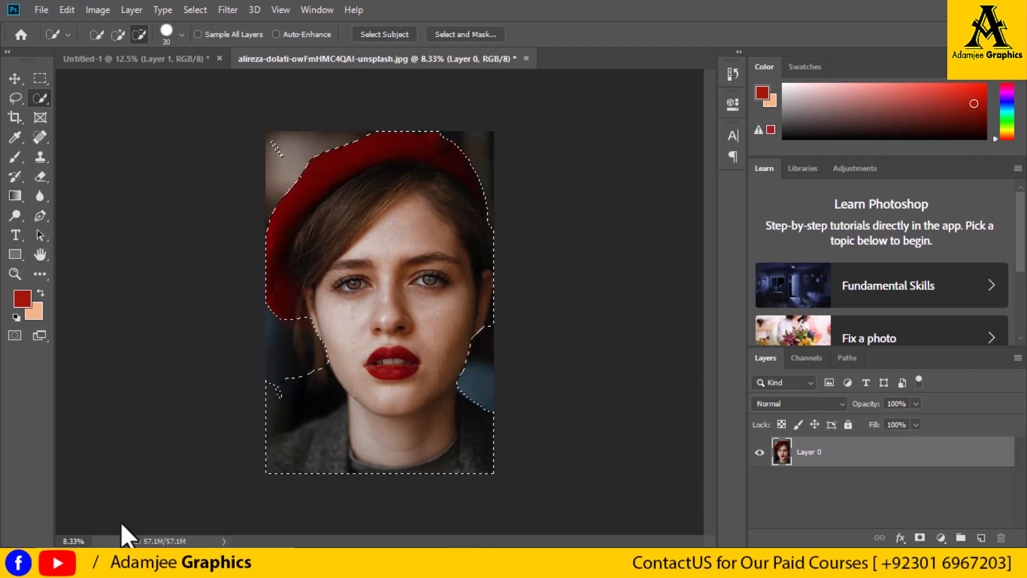
pyautogui.moveTo(297, 381)
pyautogui.mouseDown()
pyautogui.moveTo(266, 376)
pyautogui.moveTo(324, 412)
pyautogui.mouseUp()
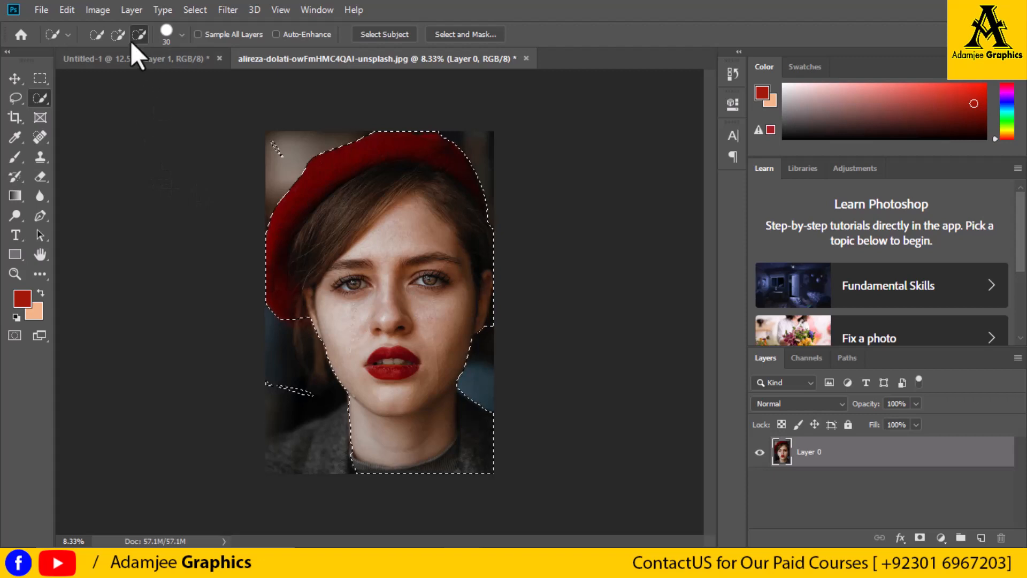
# Add the dark shoulder clothing back to the selection and subtract the leftover background patches beside the jaw and neck.
pyautogui.moveTo(347, 402)
pyautogui.mouseDown()
pyautogui.moveTo(325, 417)
pyautogui.moveTo(354, 426)
pyautogui.mouseUp()
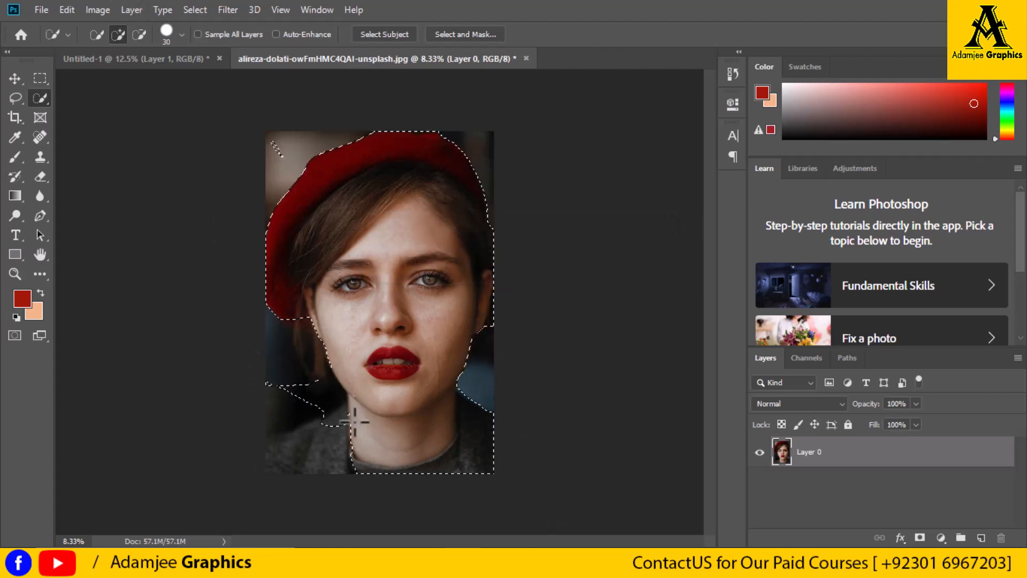
pyautogui.moveTo(345, 443); pyautogui.dragTo(270, 465)
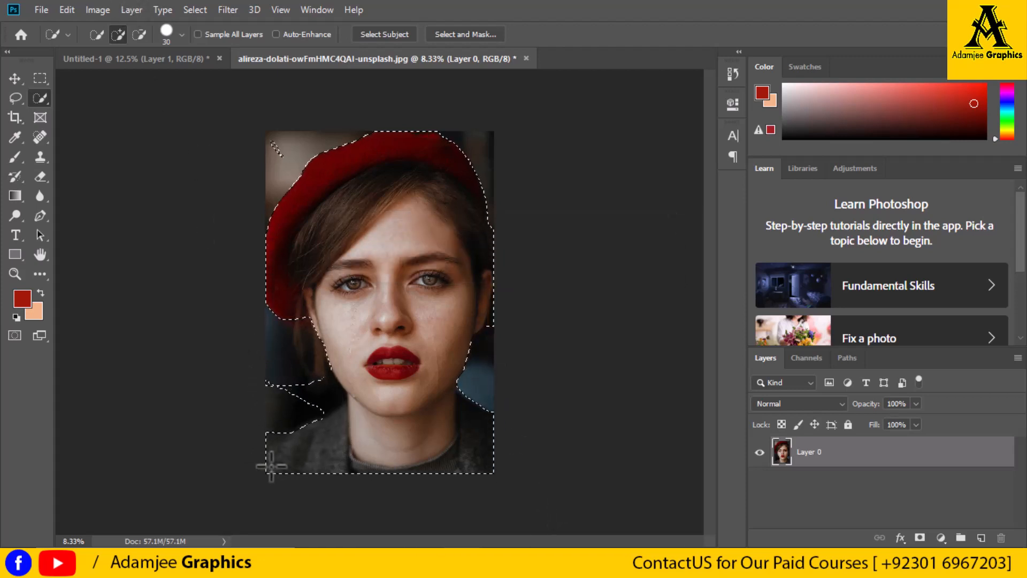
pyautogui.click(140, 33)
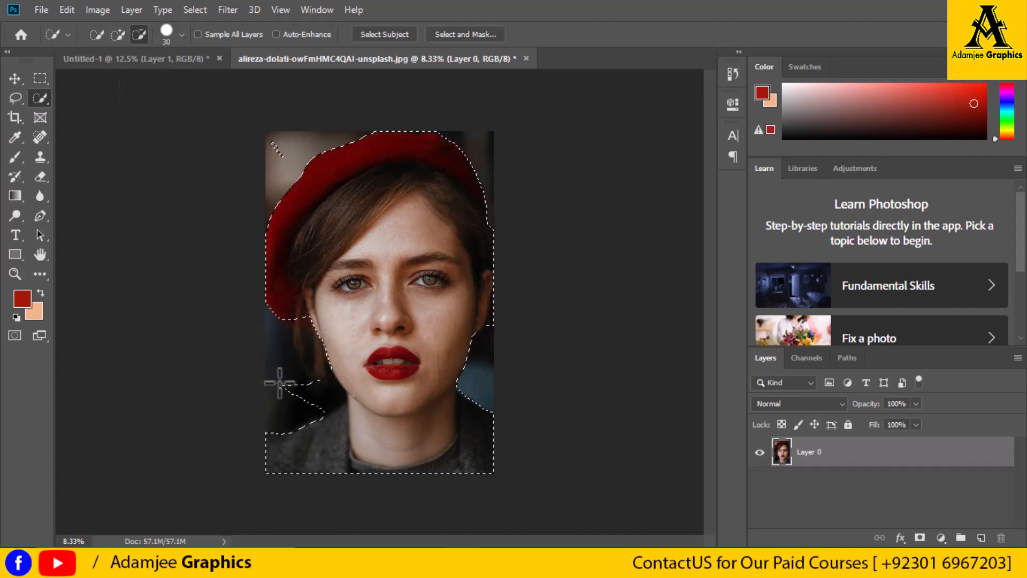
pyautogui.click(298, 396)
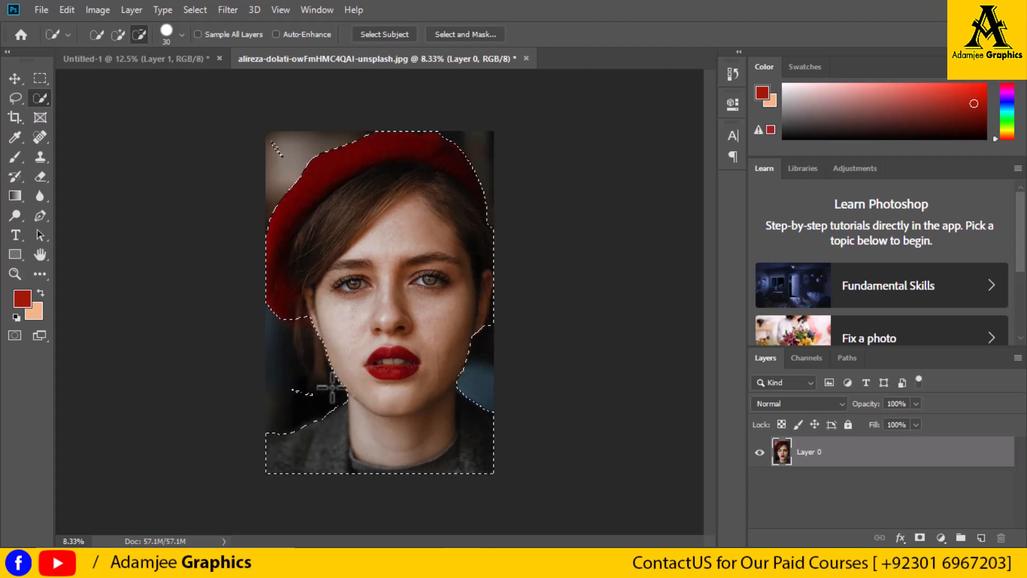
pyautogui.click(292, 399)
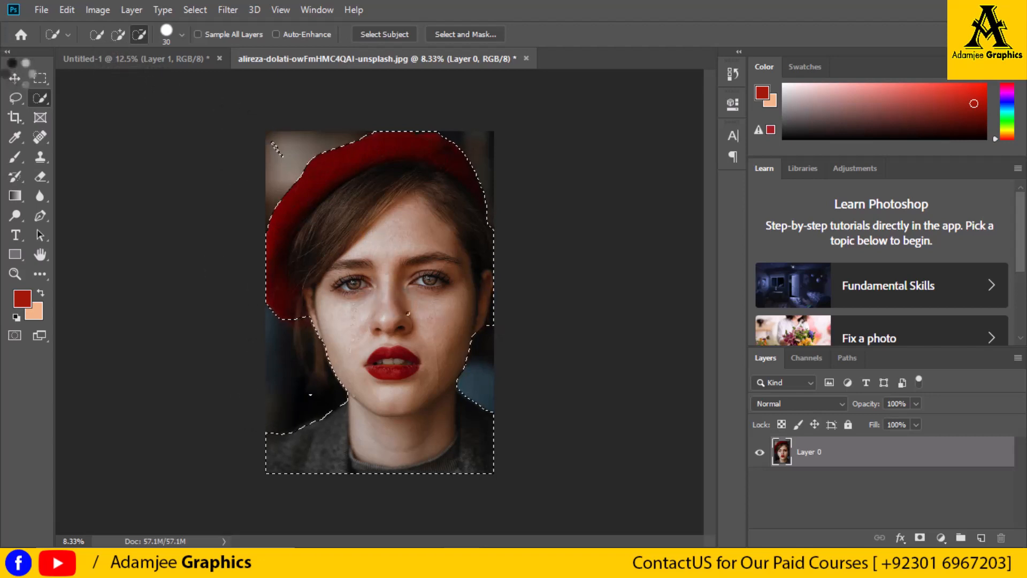
# Move the selected woman into the Untitled-1 document above the R and lower her layer's opacity to 46%.
pyautogui.click(15, 79)
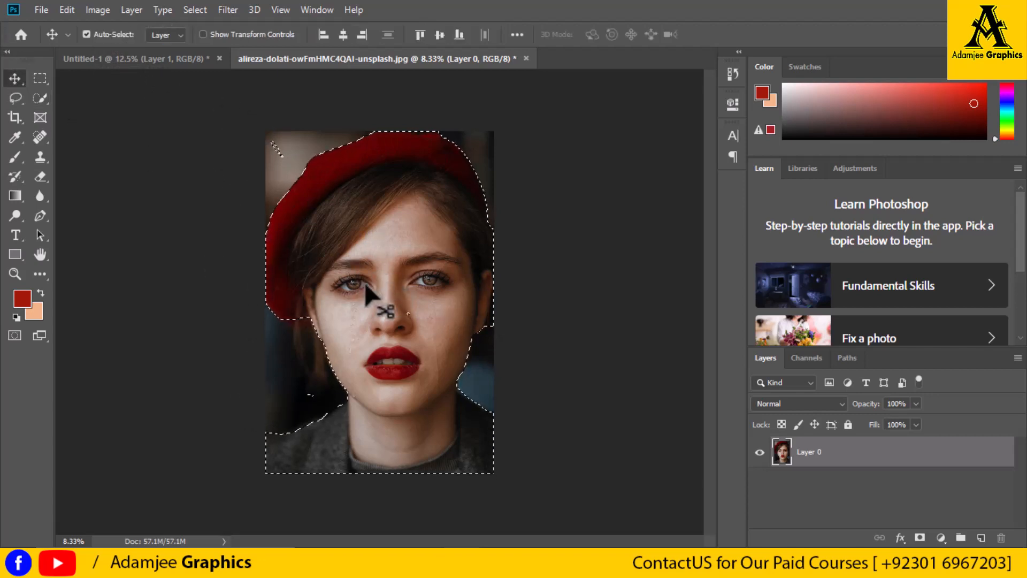
pyautogui.moveTo(364, 281)
pyautogui.mouseDown()
pyautogui.moveTo(239, 220)
pyautogui.moveTo(206, 166)
pyautogui.moveTo(186, 58)
pyautogui.moveTo(368, 287)
pyautogui.mouseUp()
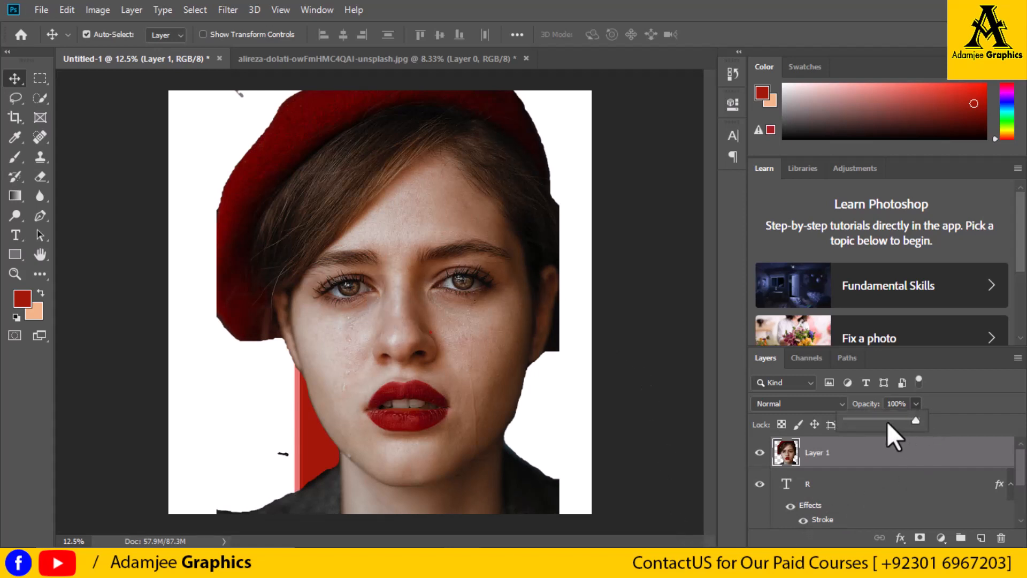
pyautogui.click(878, 418)
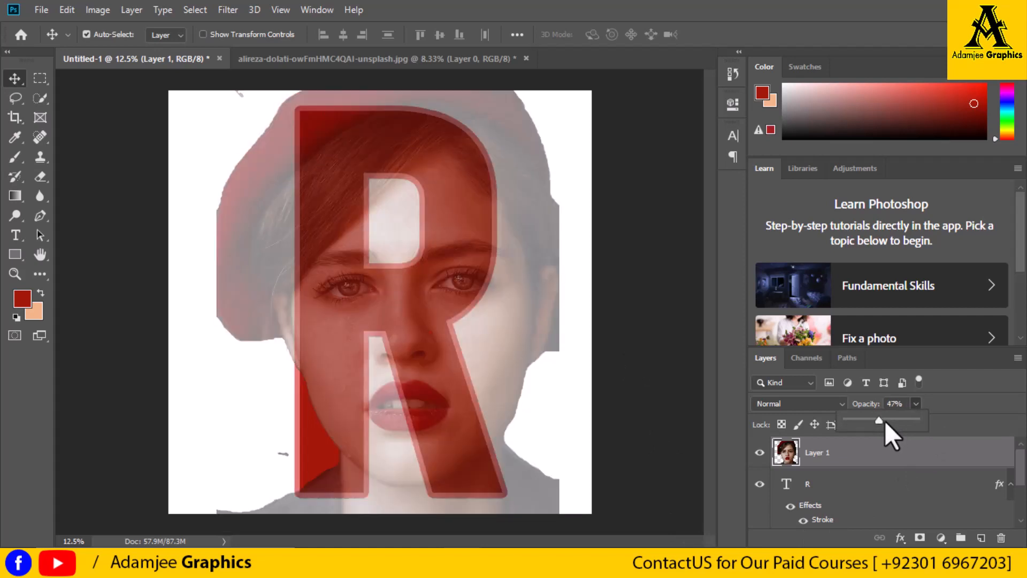
pyautogui.click(883, 420)
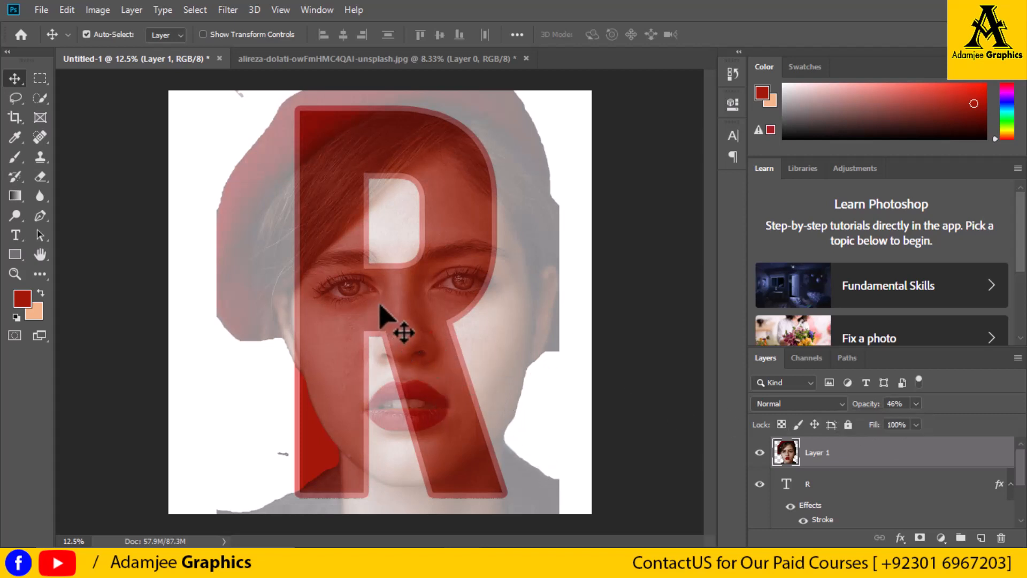
# Shift the portrait about 0.29 in left and 0.69 in down to position the face over the R.
pyautogui.moveTo(380, 306)
pyautogui.mouseDown()
pyautogui.moveTo(393, 305)
pyautogui.moveTo(369, 304)
pyautogui.mouseUp()
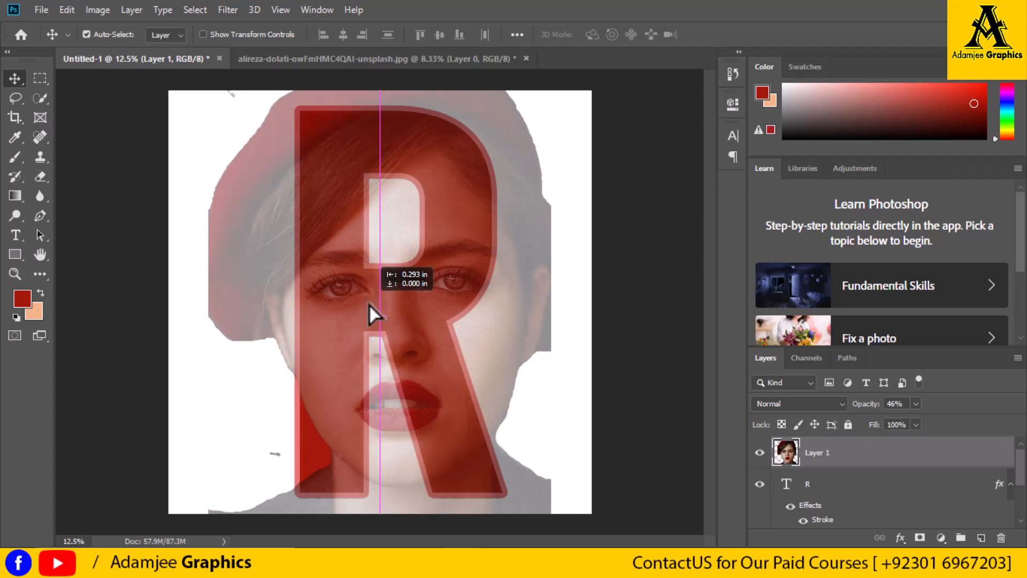
pyautogui.moveTo(369, 303); pyautogui.dragTo(405, 322)
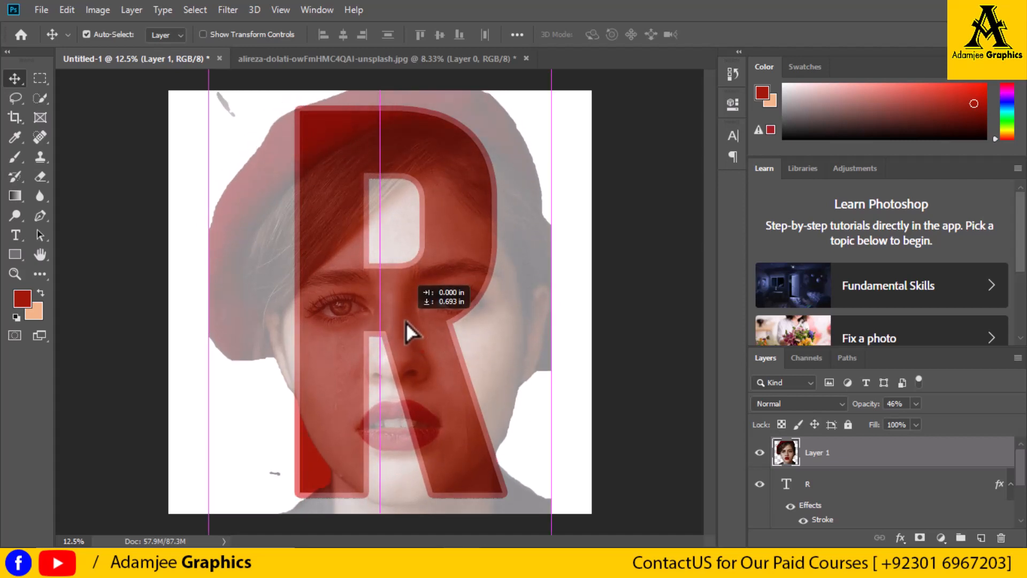
pyautogui.moveTo(406, 322); pyautogui.dragTo(405, 322)
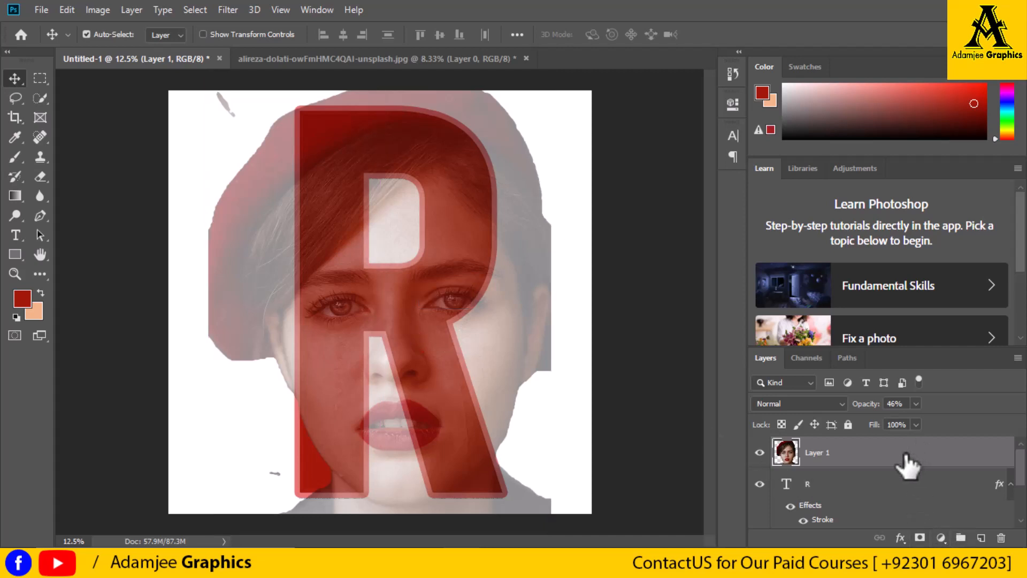
# Add a layer mask to the portrait layer and set the Eraser brush size to 77 px.
pyautogui.click(919, 537)
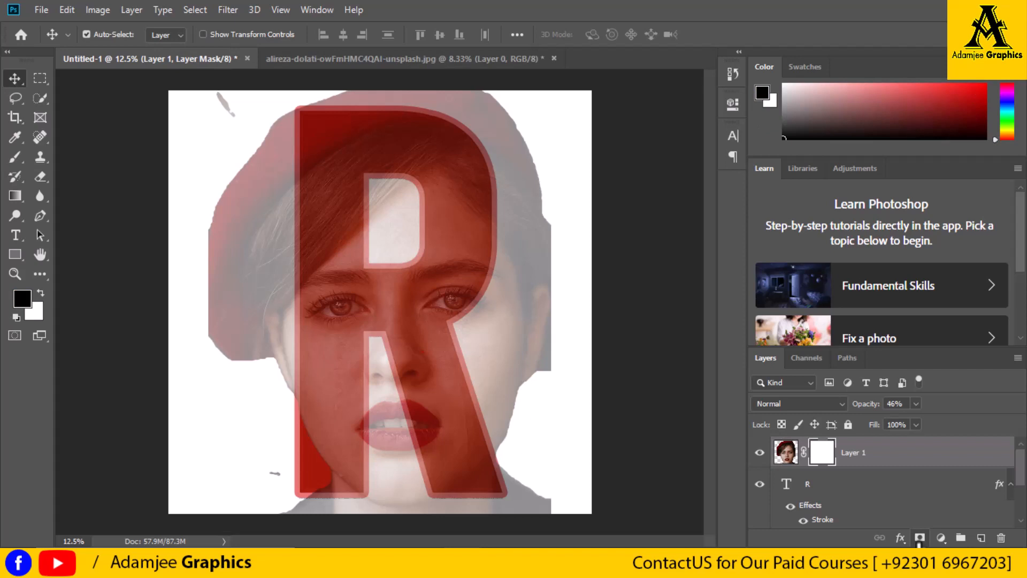
pyautogui.click(47, 178)
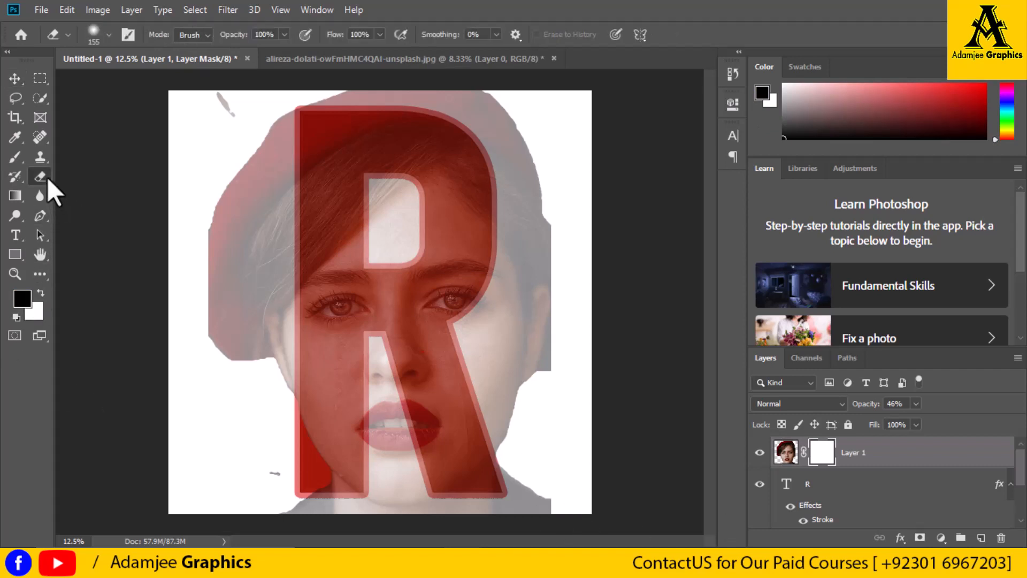
pyautogui.click(109, 35)
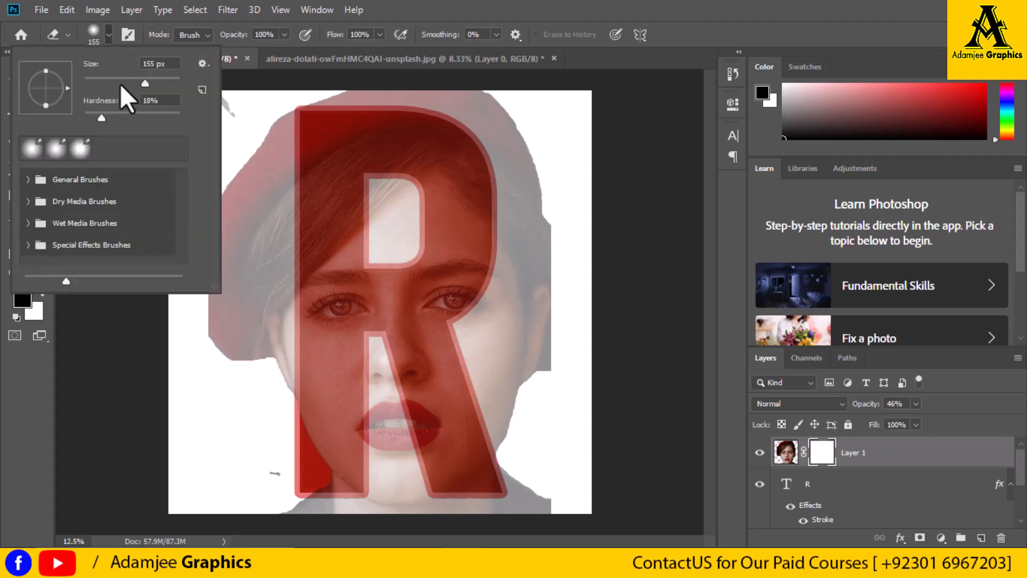
pyautogui.click(120, 84)
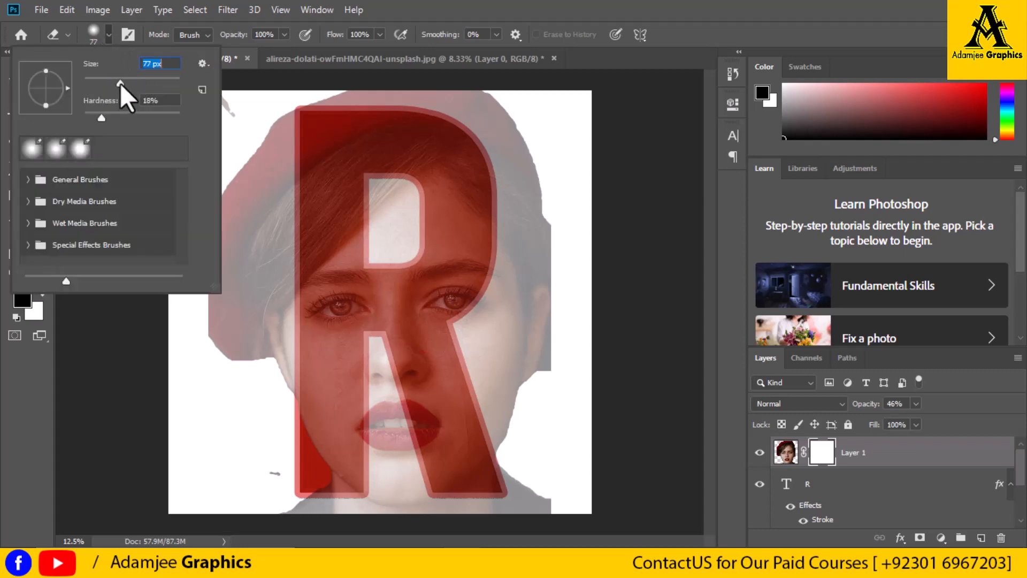
pyautogui.click(259, 298)
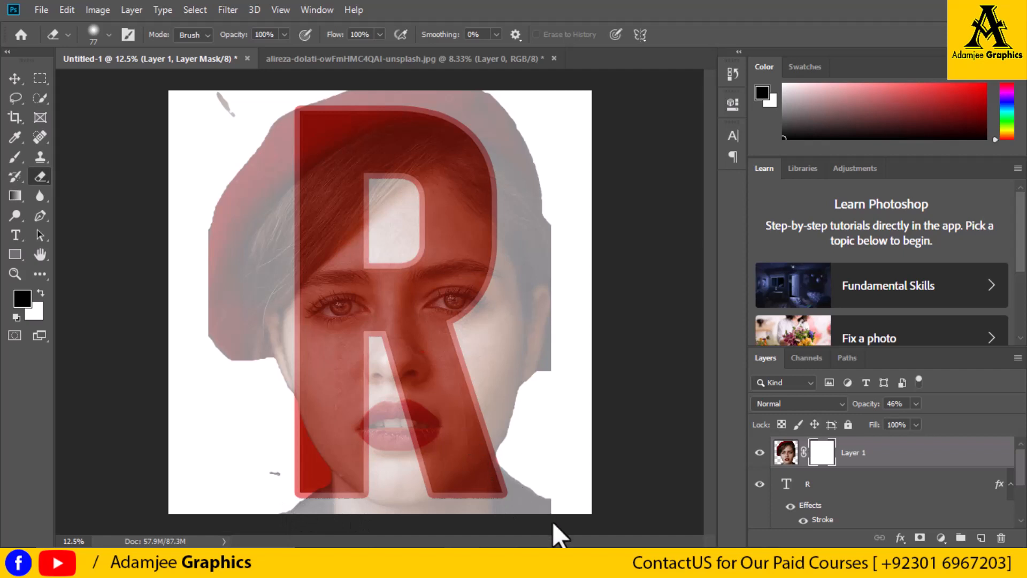
# Erase the portrait image itself, not its mask, between the legs of the R and below its base.
pyautogui.click(785, 452)
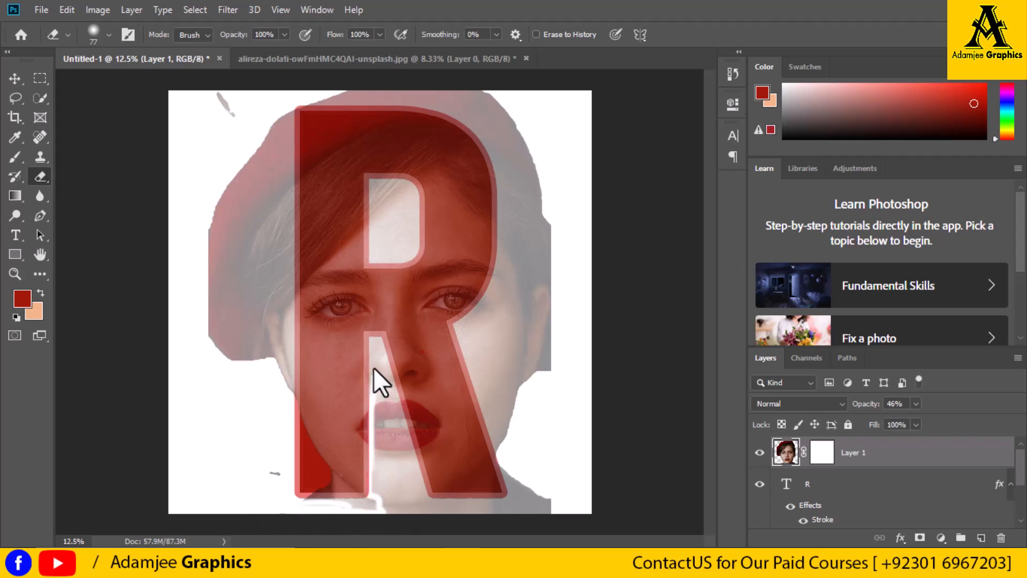
pyautogui.moveTo(379, 424)
pyautogui.mouseDown()
pyautogui.moveTo(388, 392)
pyautogui.moveTo(366, 463)
pyautogui.moveTo(370, 396)
pyautogui.mouseUp()
pyautogui.moveTo(381, 517); pyautogui.dragTo(394, 419)
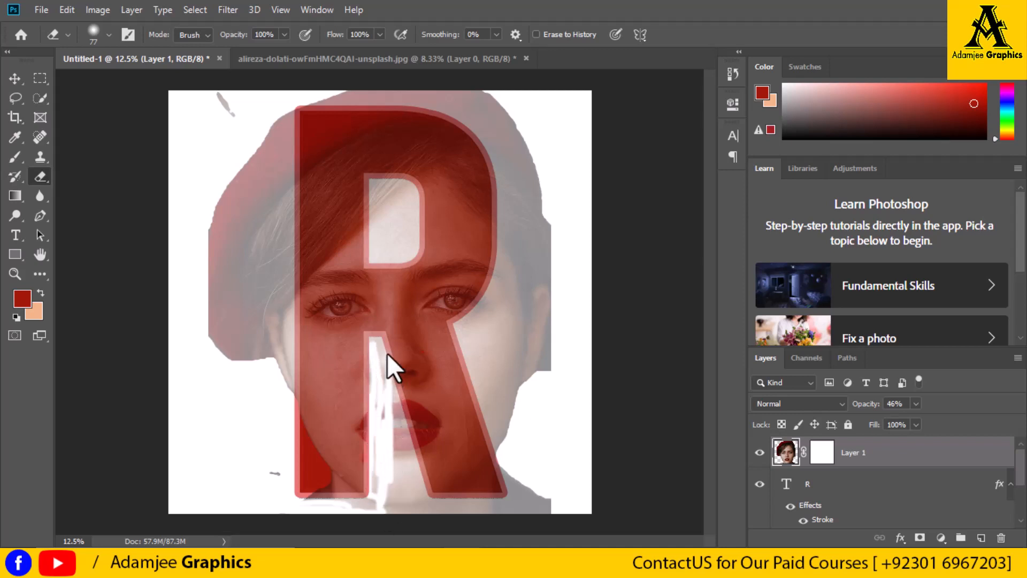
pyautogui.moveTo(386, 352)
pyautogui.mouseDown()
pyautogui.moveTo(385, 448)
pyautogui.moveTo(392, 480)
pyautogui.moveTo(397, 452)
pyautogui.moveTo(401, 497)
pyautogui.moveTo(346, 507)
pyautogui.moveTo(491, 510)
pyautogui.moveTo(390, 495)
pyautogui.mouseUp()
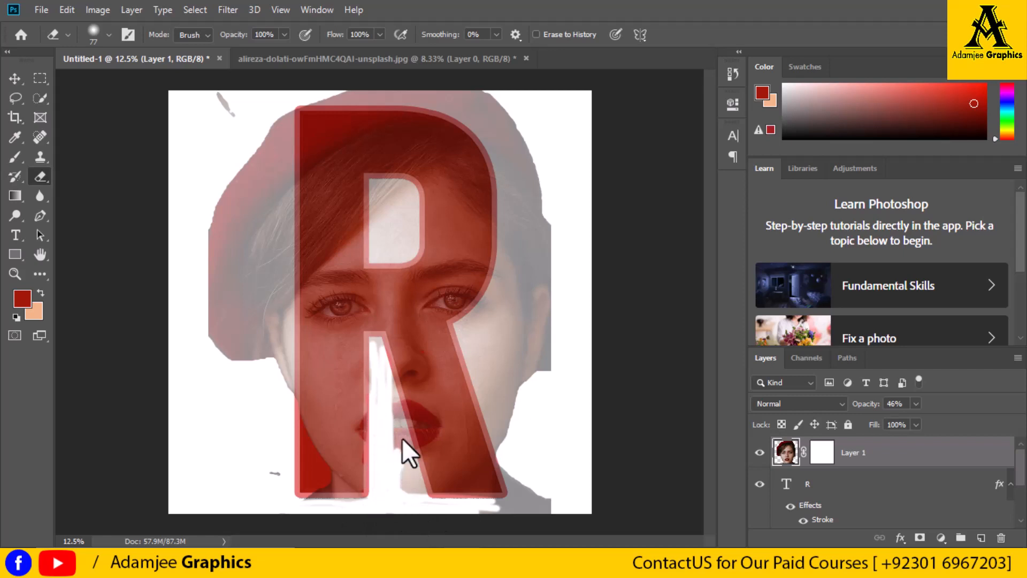
pyautogui.moveTo(397, 393); pyautogui.dragTo(393, 386)
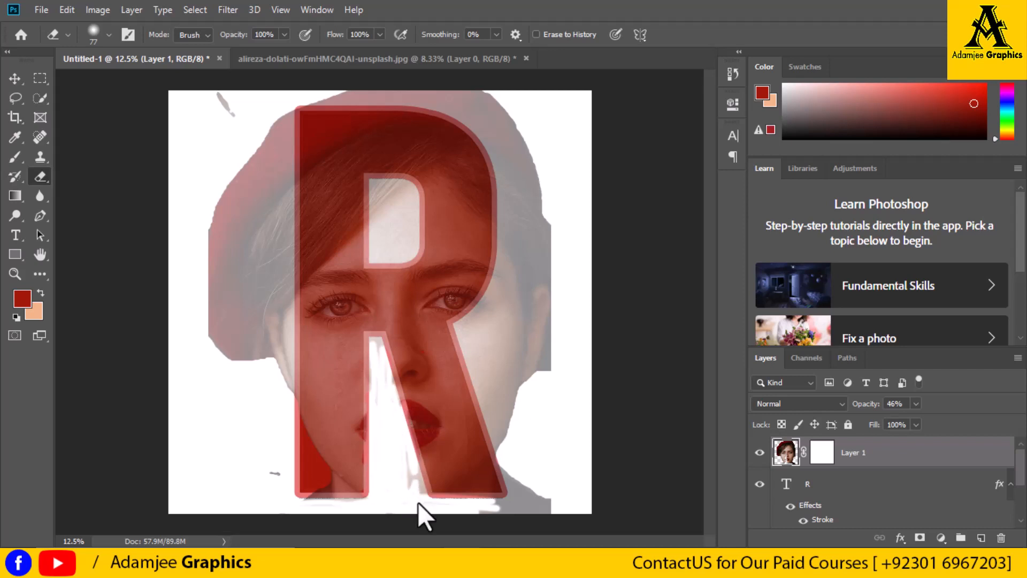
# Erase the portrait all around the outside of the R and inside the opening of its bowl.
pyautogui.moveTo(418, 502); pyautogui.dragTo(264, 284)
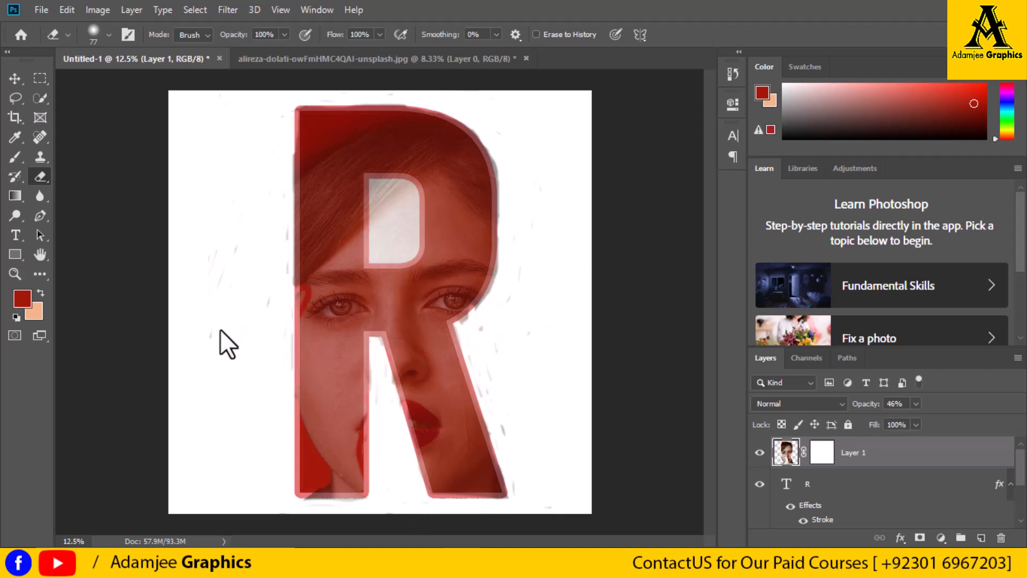
pyautogui.hotkey('ctrl', 'z')
pyautogui.moveTo(236, 288); pyautogui.dragTo(240, 330)
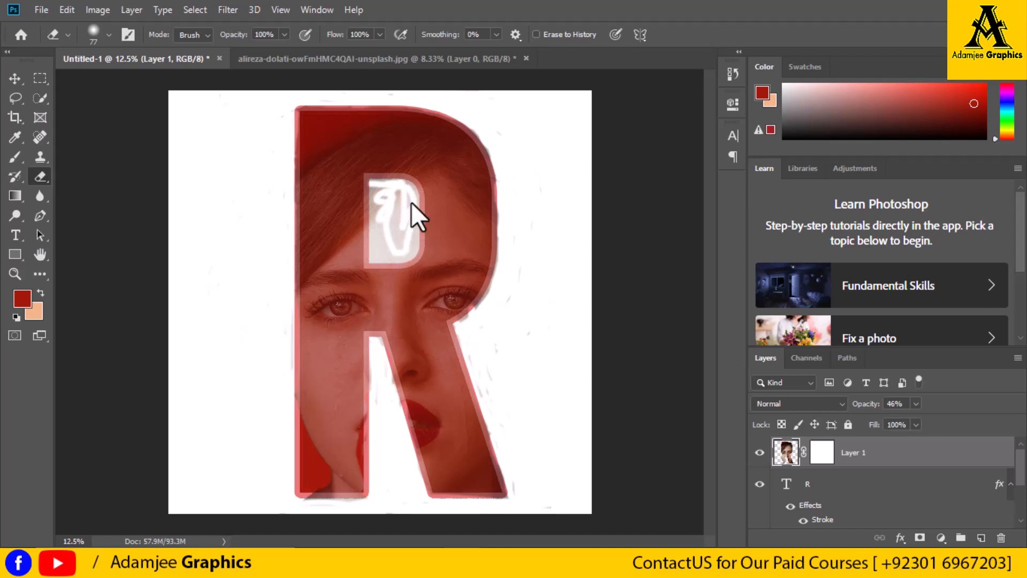
pyautogui.moveTo(411, 201); pyautogui.dragTo(392, 236)
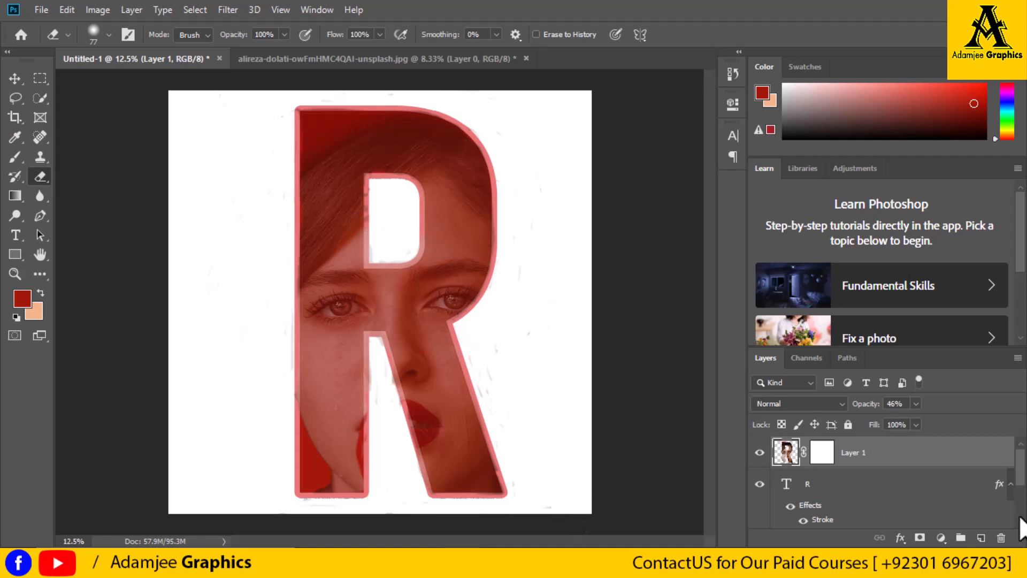
# Select the white bottom layer, Layer 0, and sample the reddish skin tone on the portrait's cheek as the foreground color.
pyautogui.scroll(-5, 1018, 497)
pyautogui.click(872, 521)
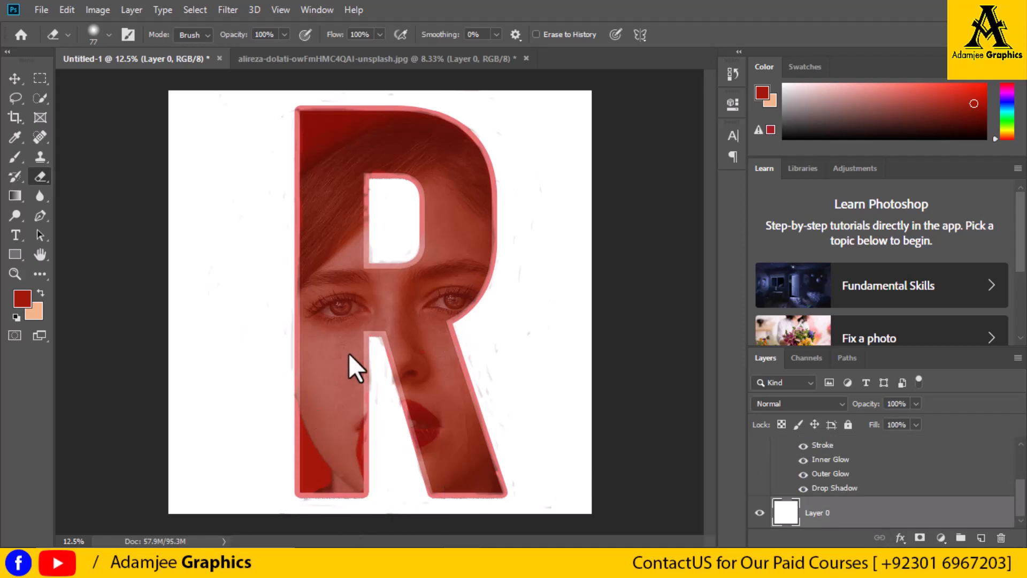
pyautogui.click(15, 137)
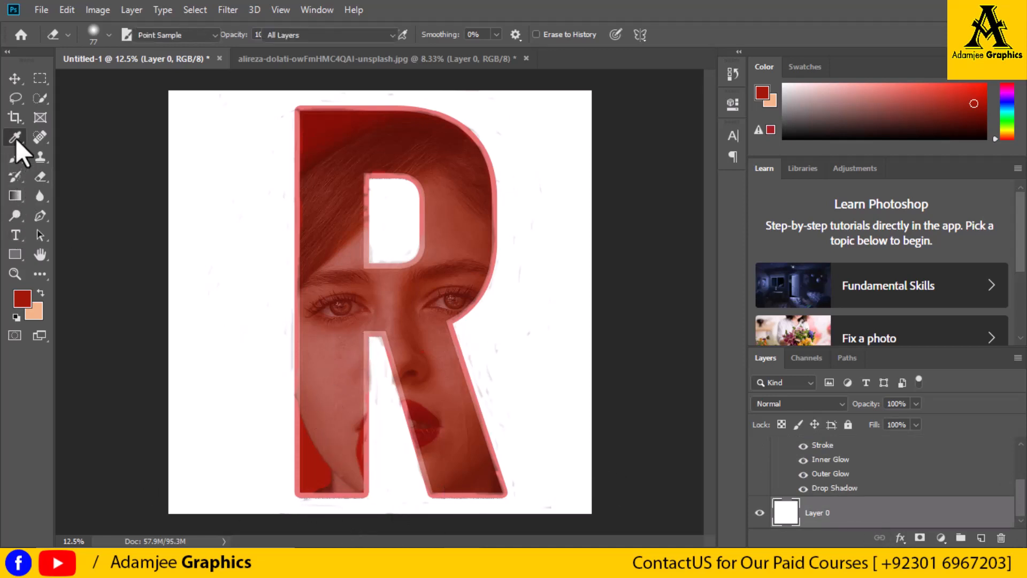
pyautogui.click(346, 350)
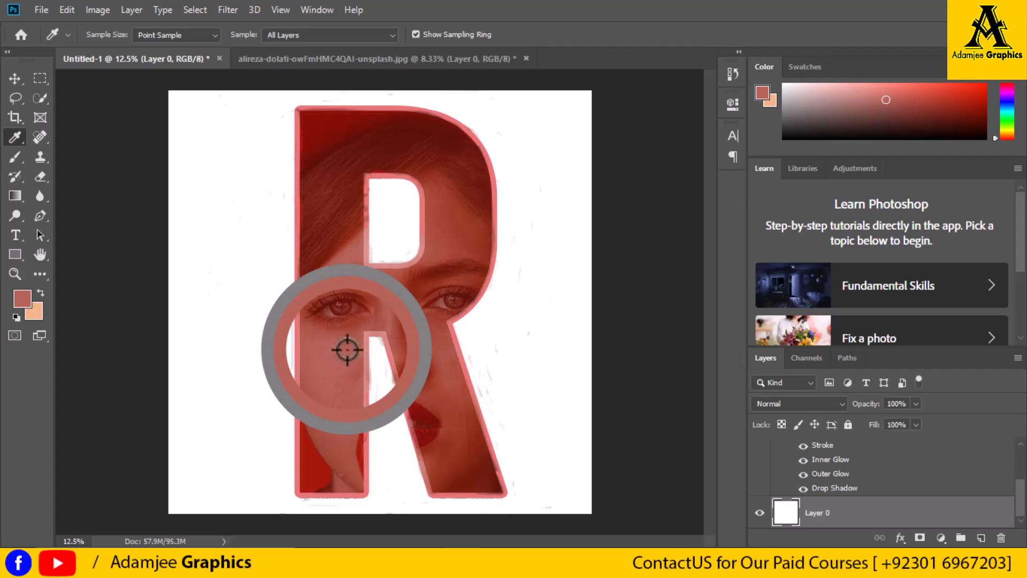
# Keep peach f1b587 as the background color and fill Layer 0 with it.
pyautogui.click(36, 314)
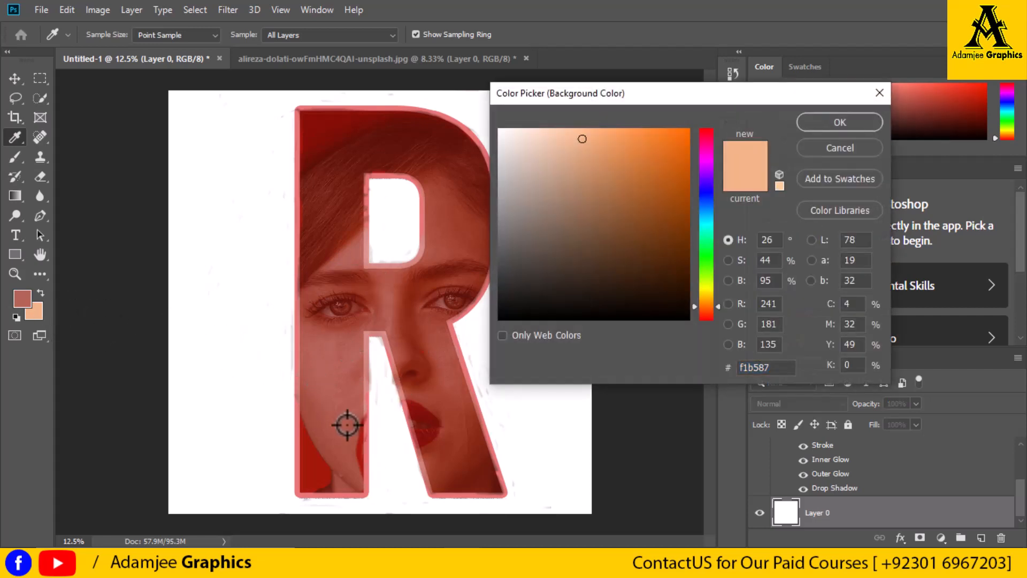
pyautogui.click(340, 341)
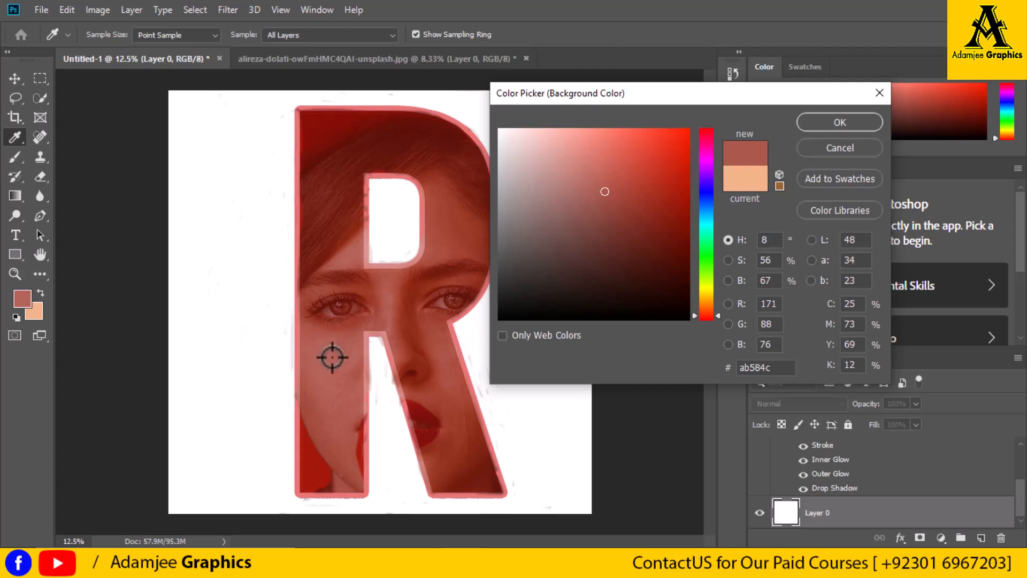
pyautogui.click(751, 178)
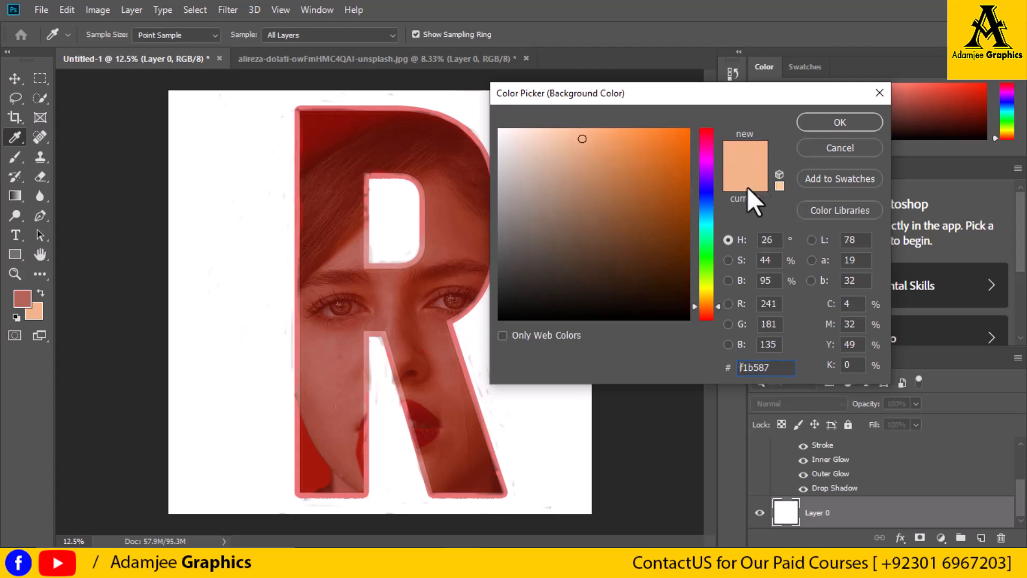
pyautogui.click(842, 121)
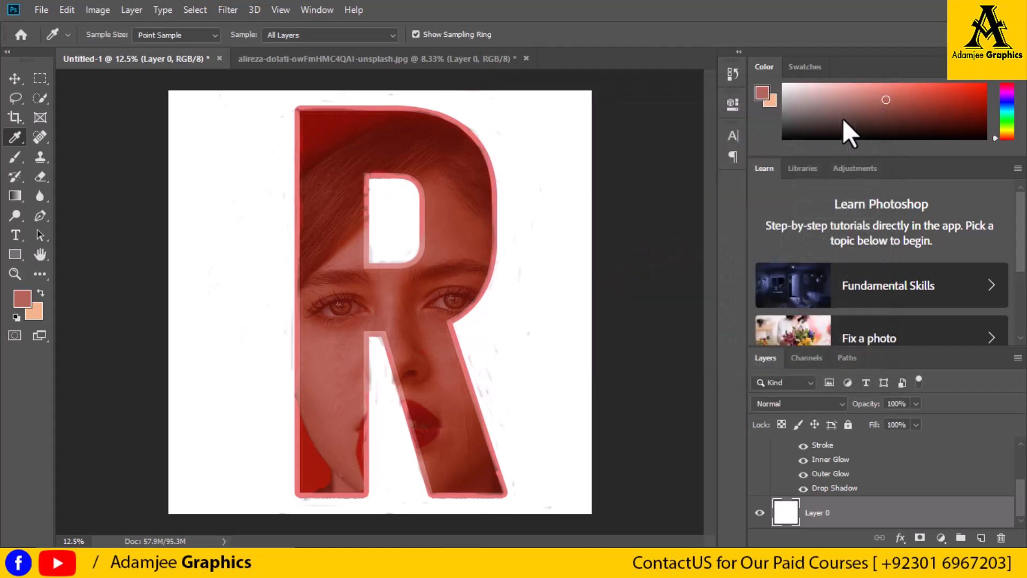
pyautogui.hotkey('ctrl', 'BackSpace')
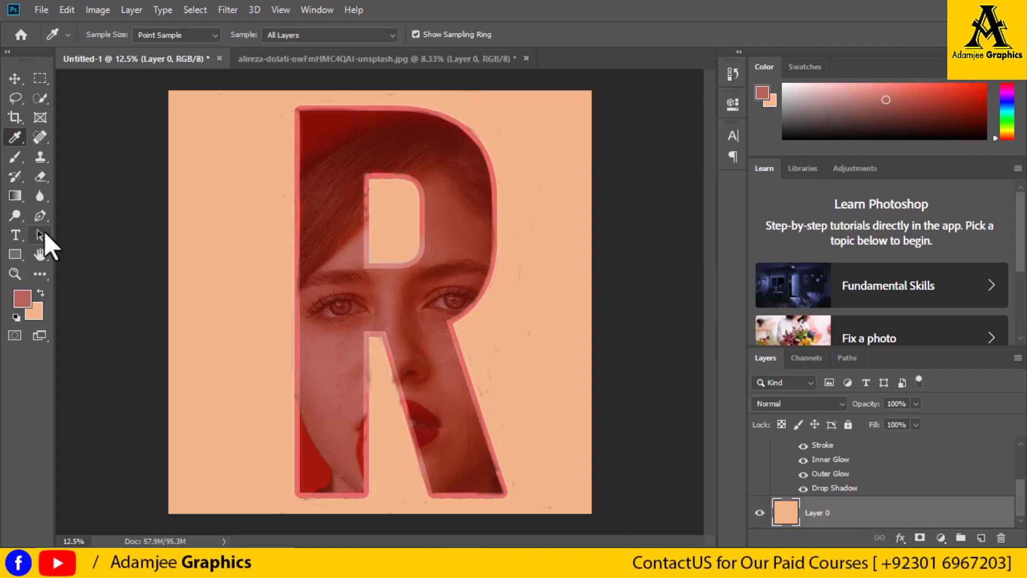
# Apply a linear foreground-to-background gradient on Layer 0, from reddish at the canvas's bottom edge up to peach near the R's bowl opening.
pyautogui.click(15, 196)
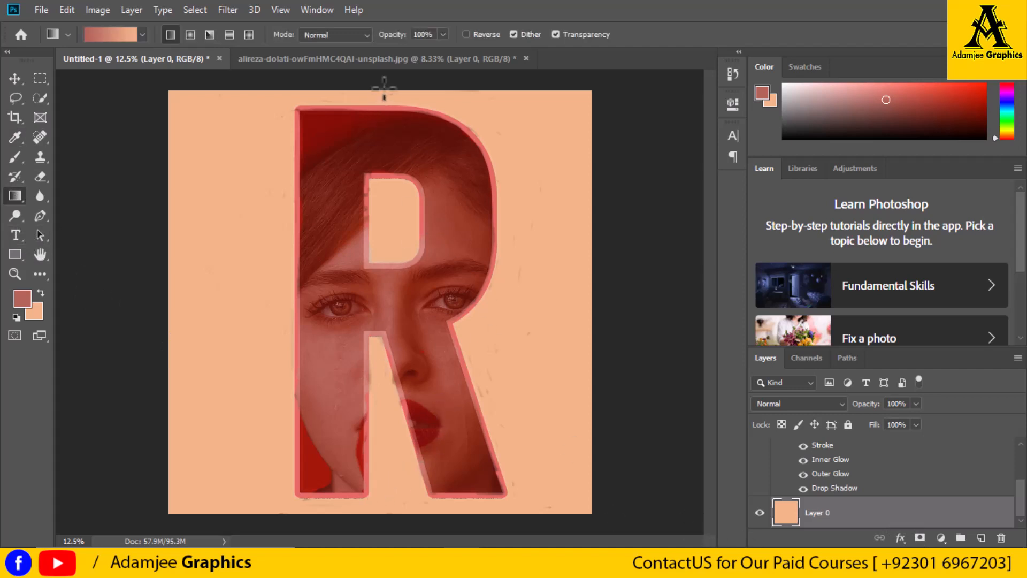
pyautogui.moveTo(387, 515); pyautogui.dragTo(393, 255)
pyautogui.moveTo(452, 357); pyautogui.dragTo(491, 388)
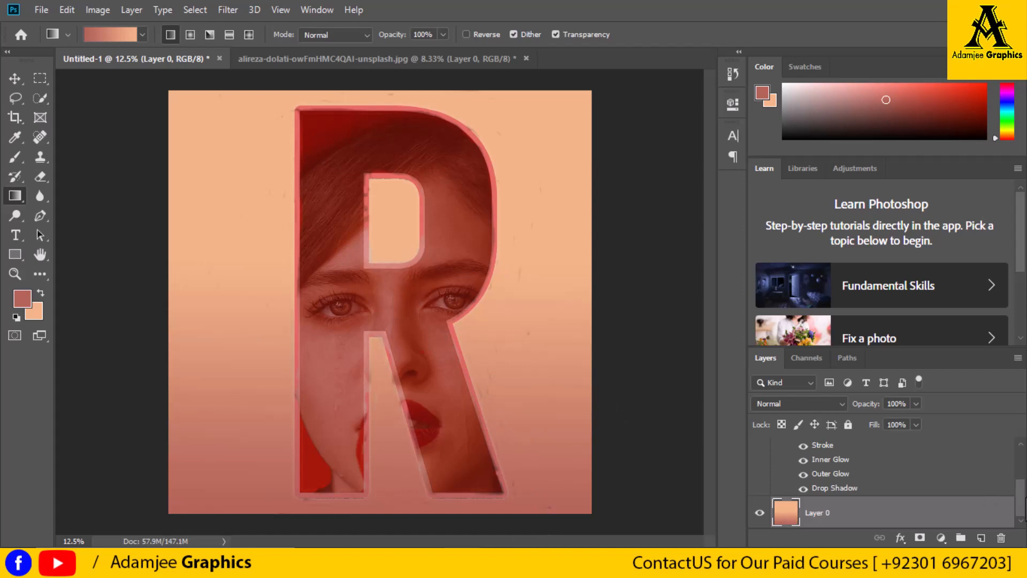
pyautogui.moveTo(1021, 501); pyautogui.dragTo(1025, 481)
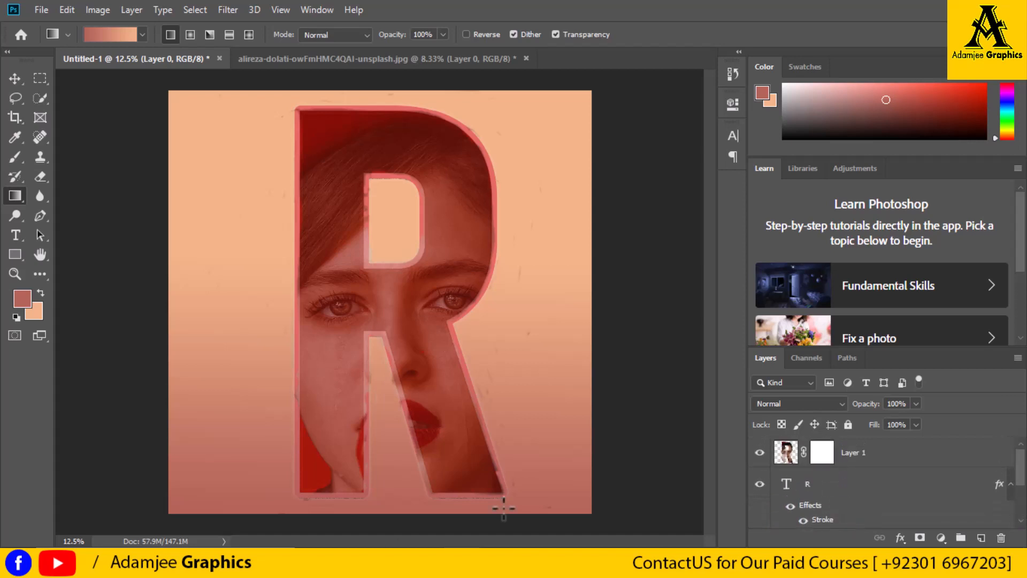